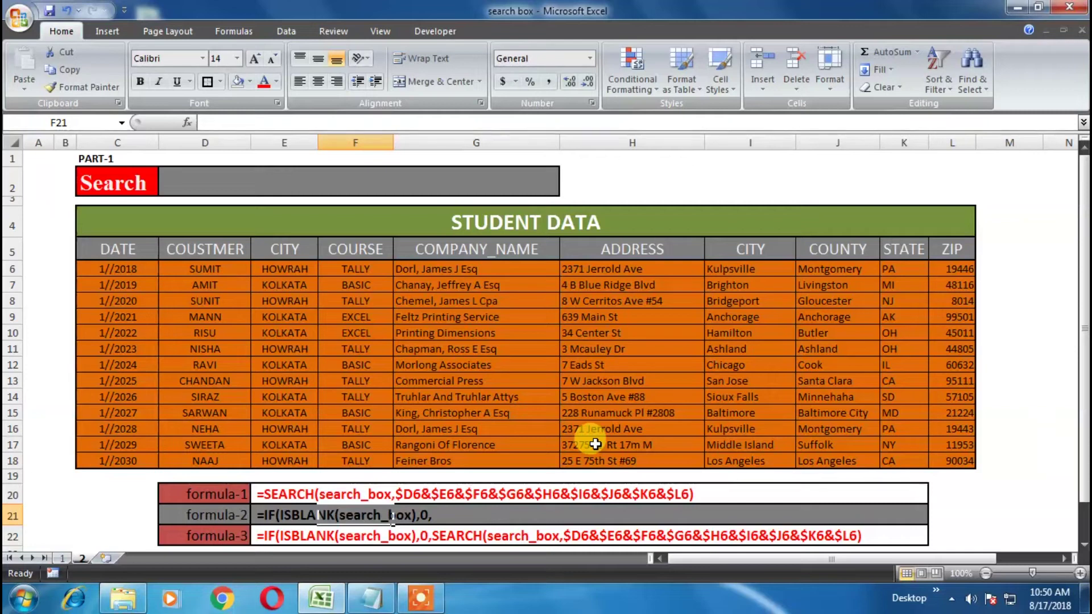
# Step: Enter SUMIT in the Search box to test the row highlighting
pyautogui.click(415, 412)
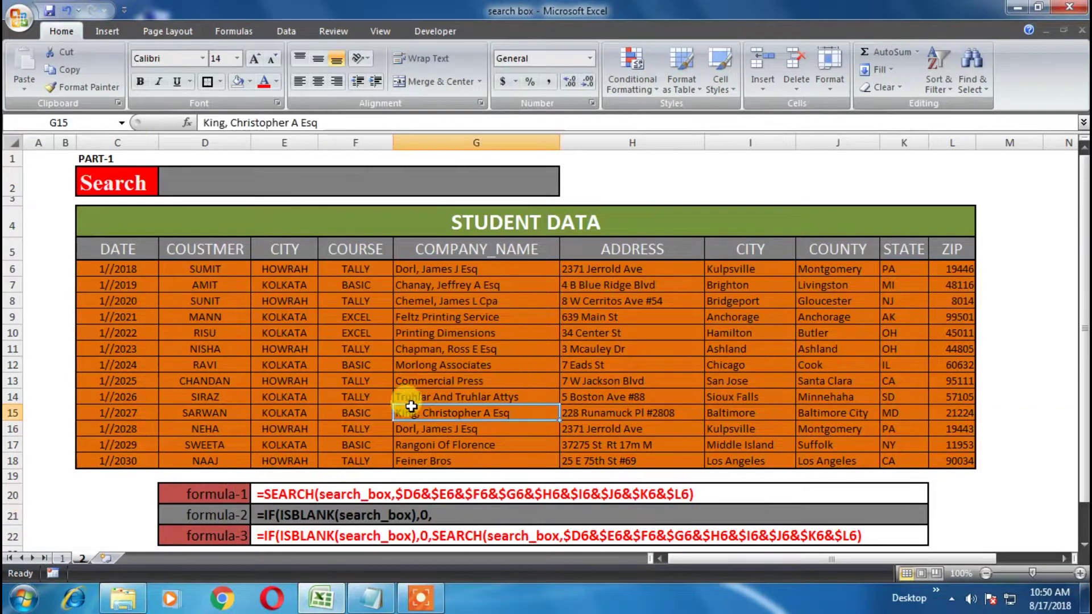
pyautogui.click(118, 269)
pyautogui.click(190, 186)
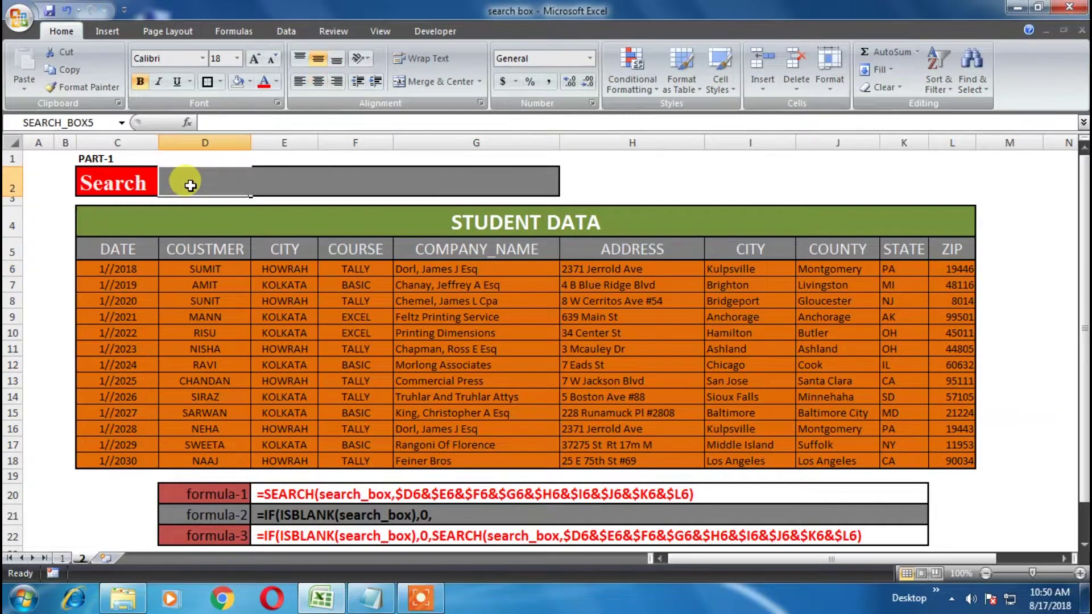
pyautogui.write('SUMIT')
pyautogui.press('Return')
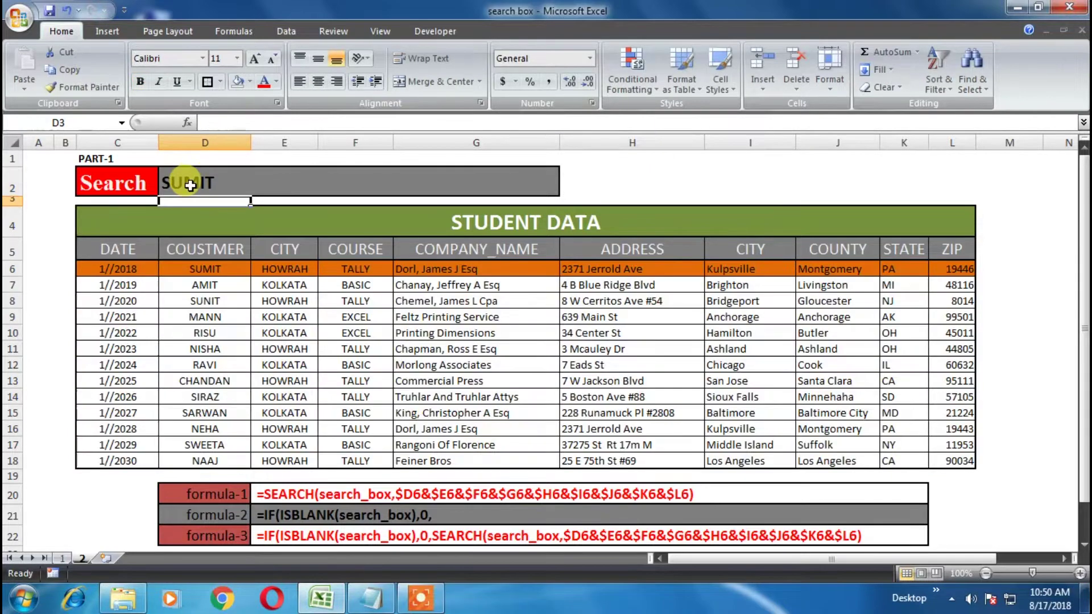
# Step: Clear the Search box text and inspect the highlighted student records
pyautogui.moveTo(143, 266); pyautogui.dragTo(757, 301)
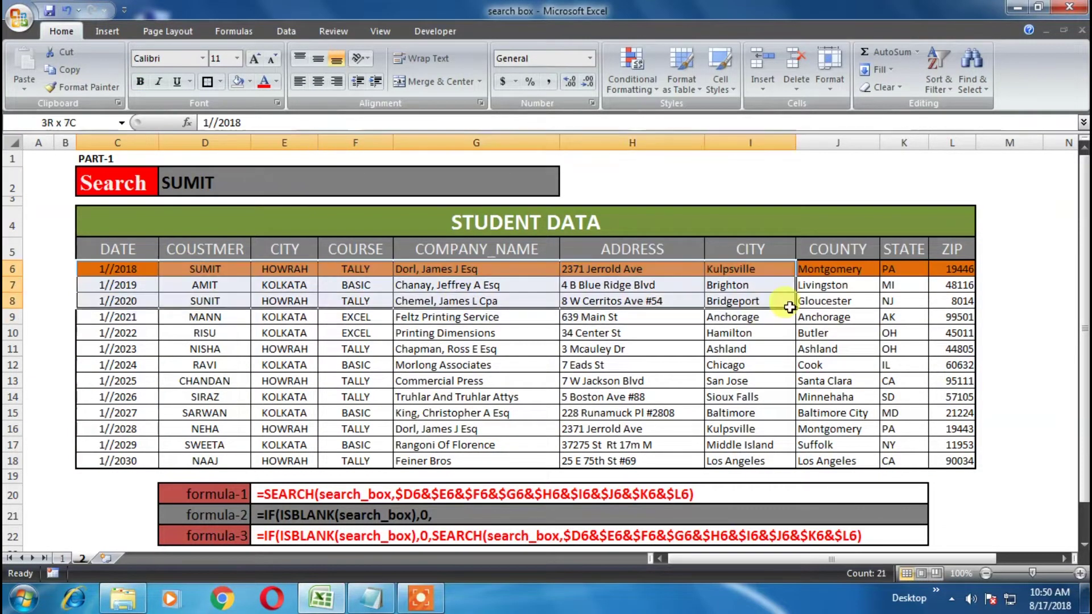
pyautogui.click(190, 187)
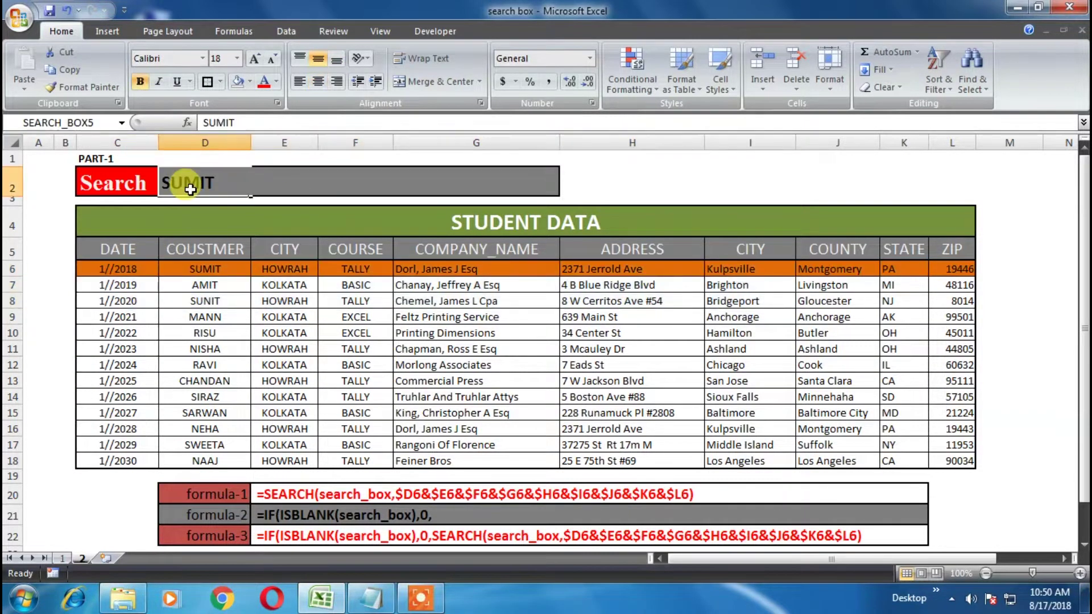
pyautogui.press('Delete')
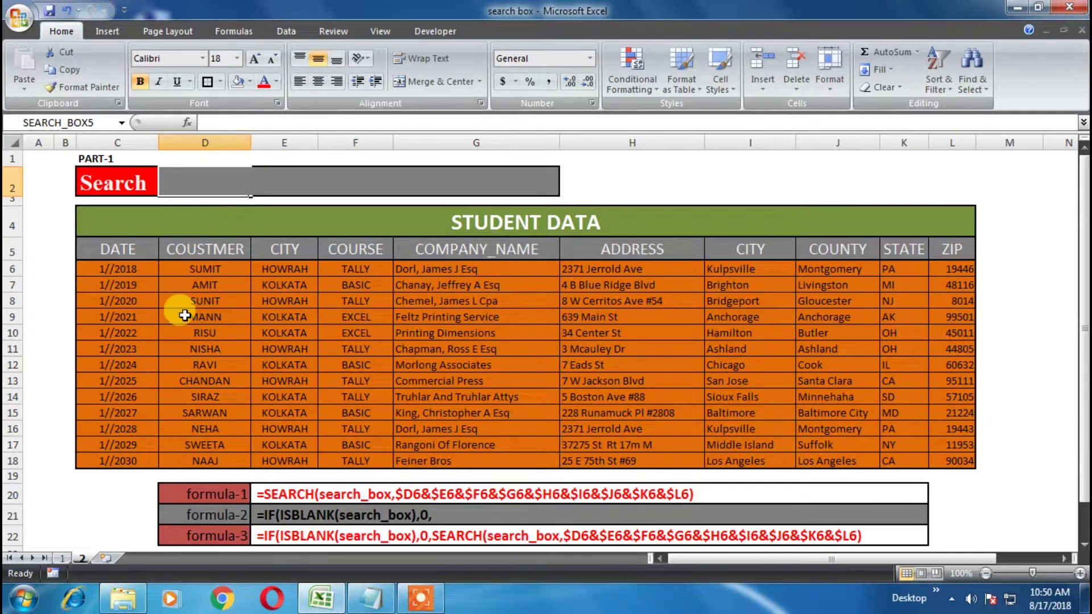
pyautogui.moveTo(125, 292); pyautogui.dragTo(863, 428)
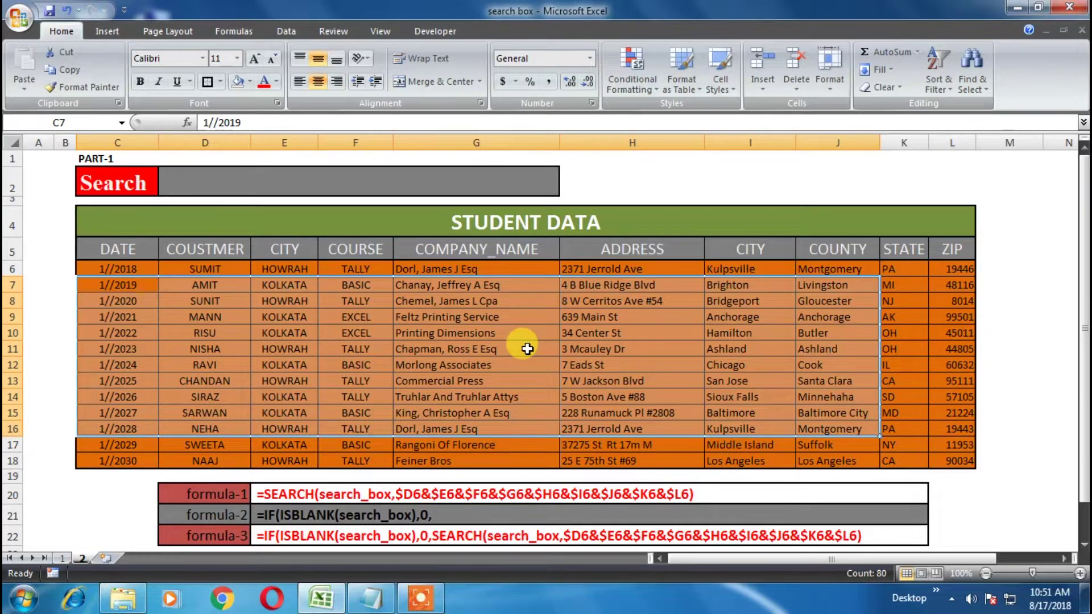
pyautogui.click(350, 357)
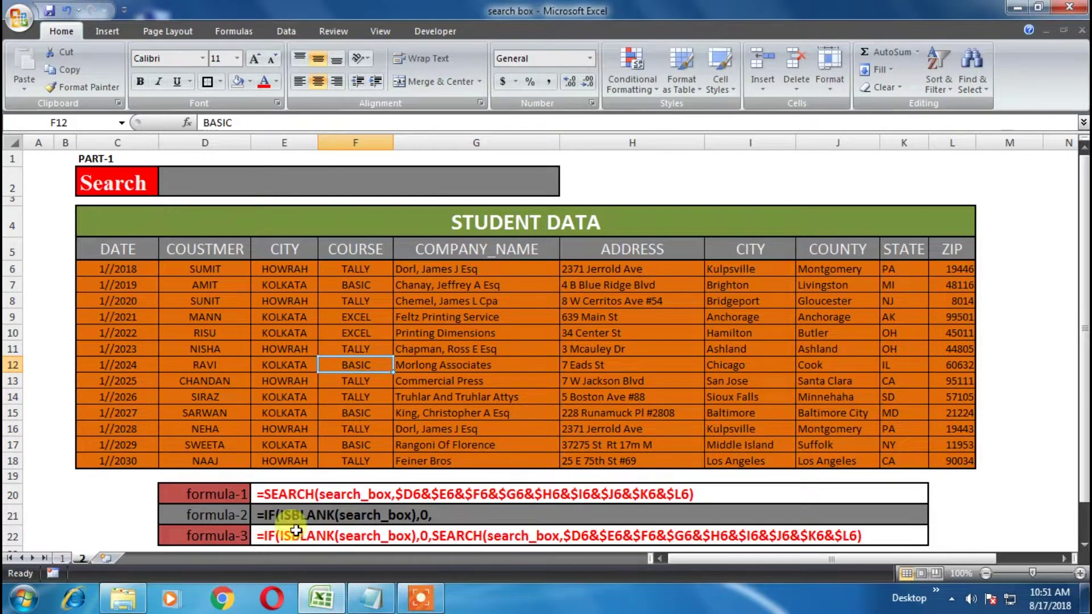
# Step: Review the formula-1 and formula-2 rows below the table
pyautogui.click(288, 515)
pyautogui.moveTo(265, 500); pyautogui.dragTo(682, 496)
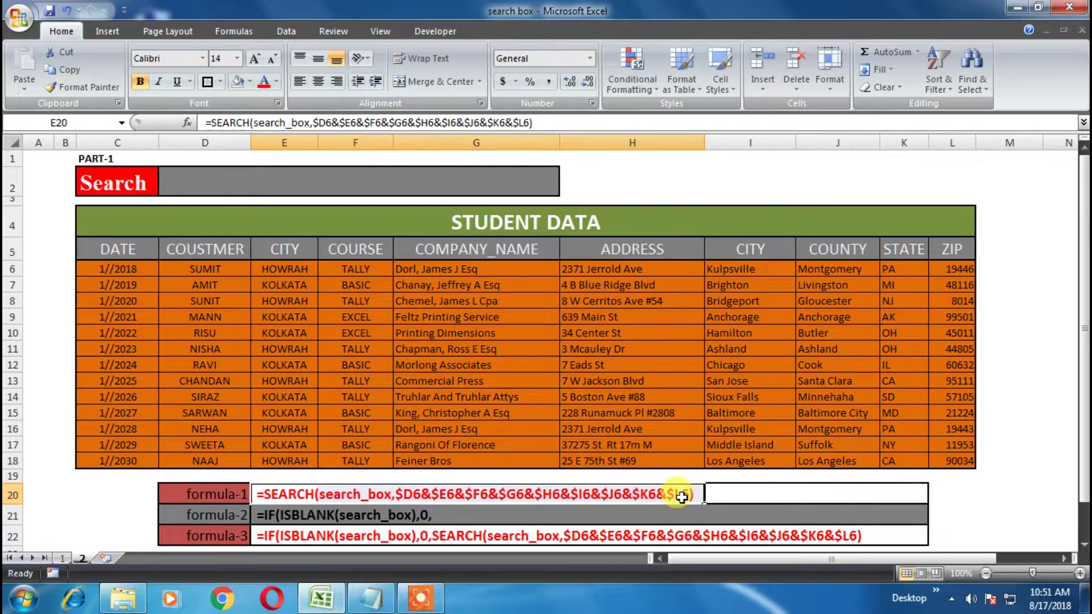
pyautogui.click(435, 515)
pyautogui.click(319, 508)
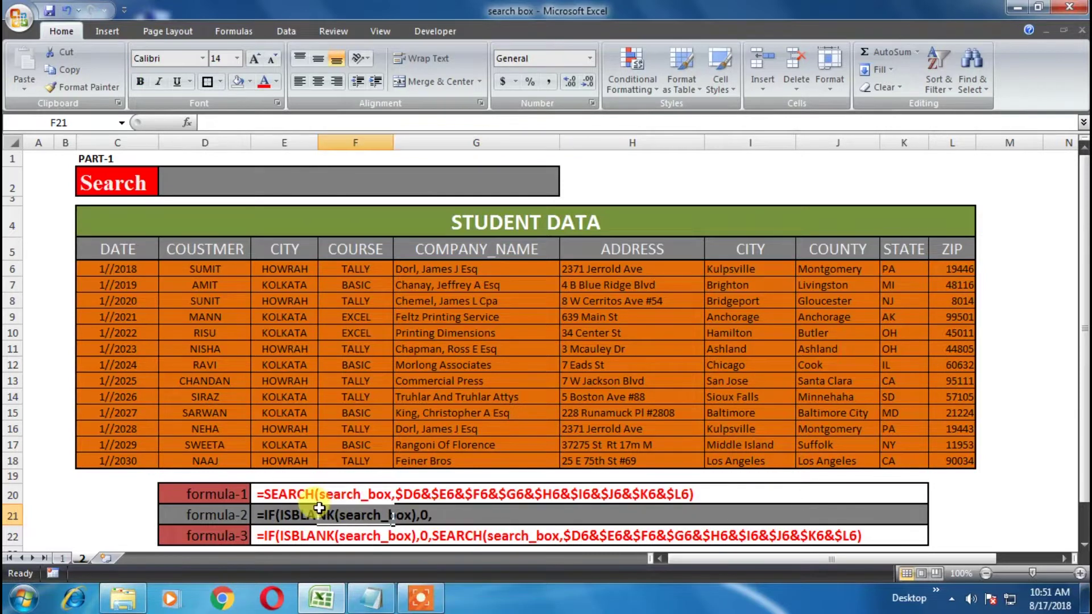
pyautogui.click(271, 522)
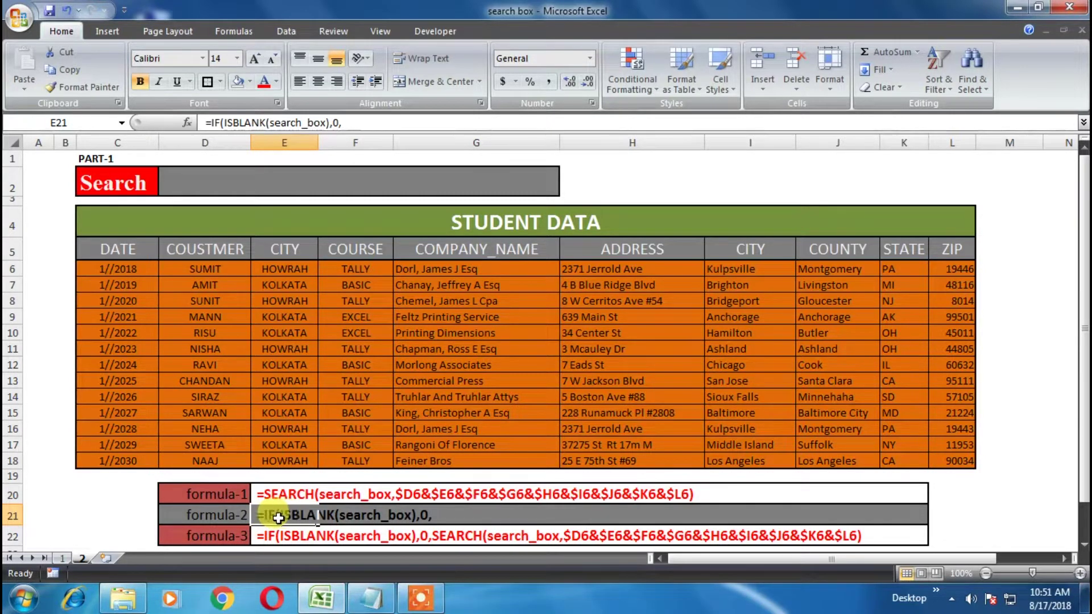
pyautogui.moveTo(276, 518); pyautogui.dragTo(412, 515)
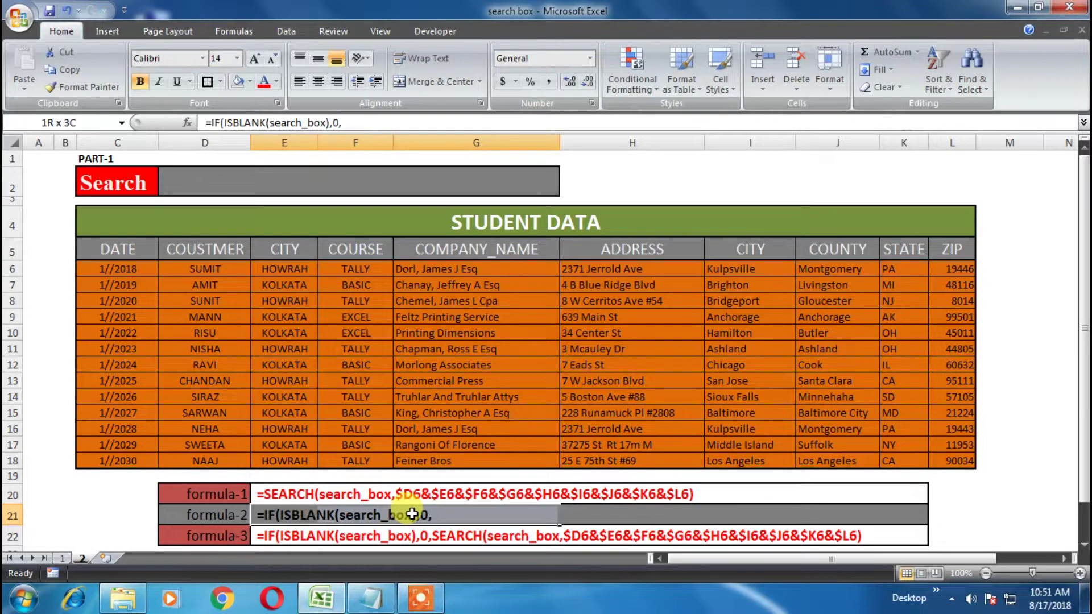
pyautogui.click(276, 515)
# Step: Check formula-2 and formula-3, then bring up Conditional Formatting with the Search box selected
pyautogui.click(260, 381)
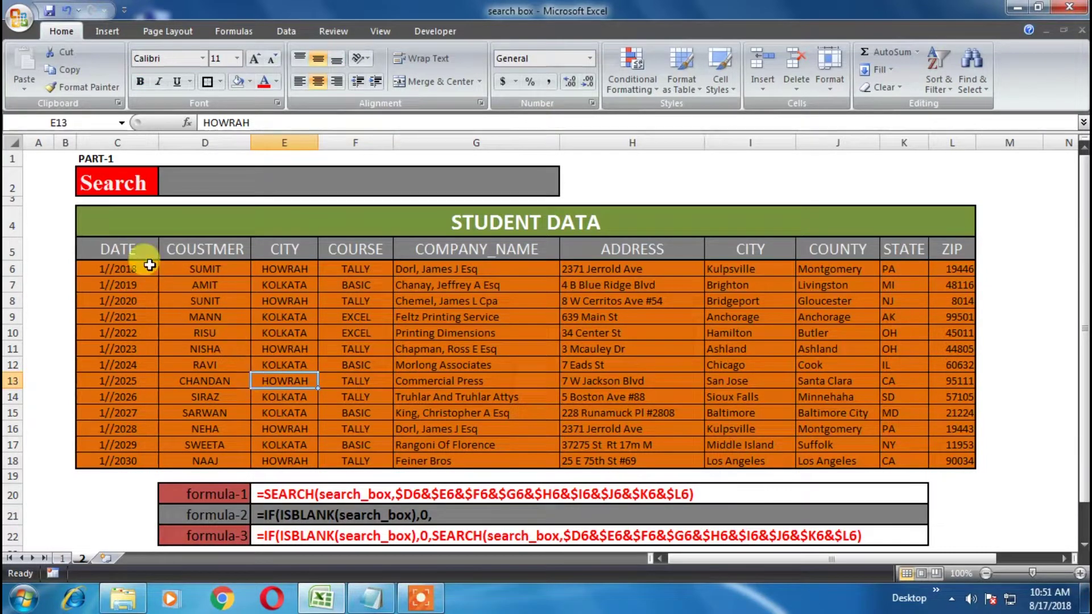
pyautogui.moveTo(119, 317); pyautogui.dragTo(748, 381)
pyautogui.click(202, 175)
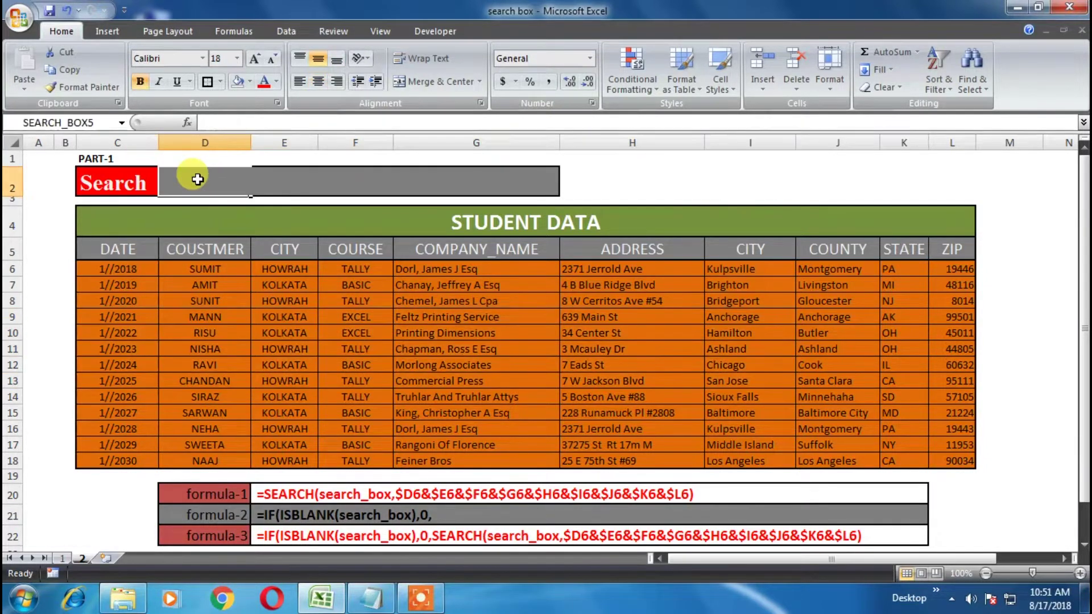
pyautogui.moveTo(188, 288); pyautogui.dragTo(421, 294)
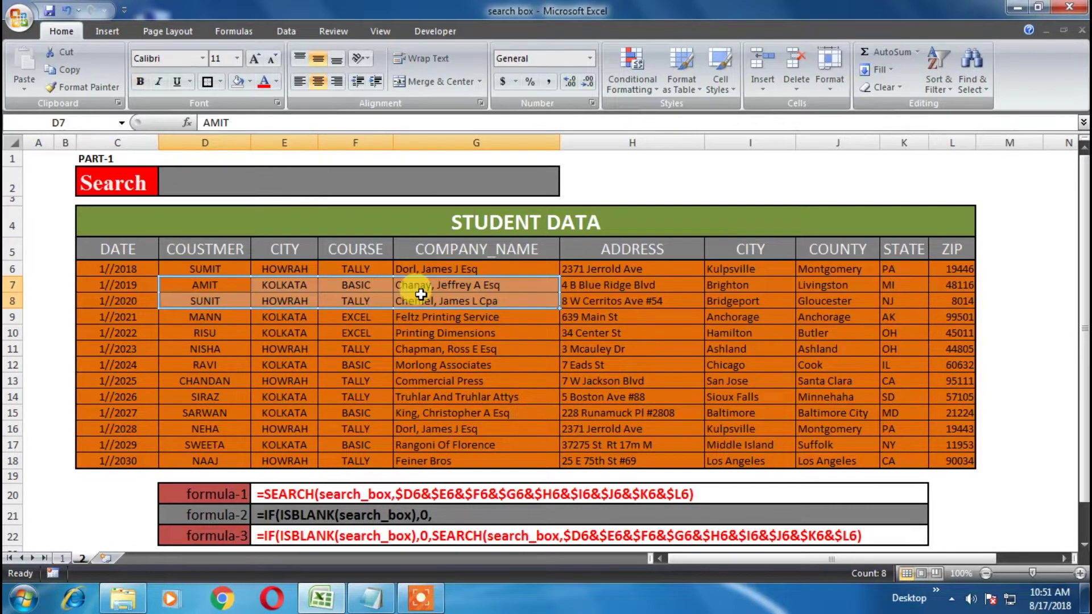
pyautogui.click(286, 517)
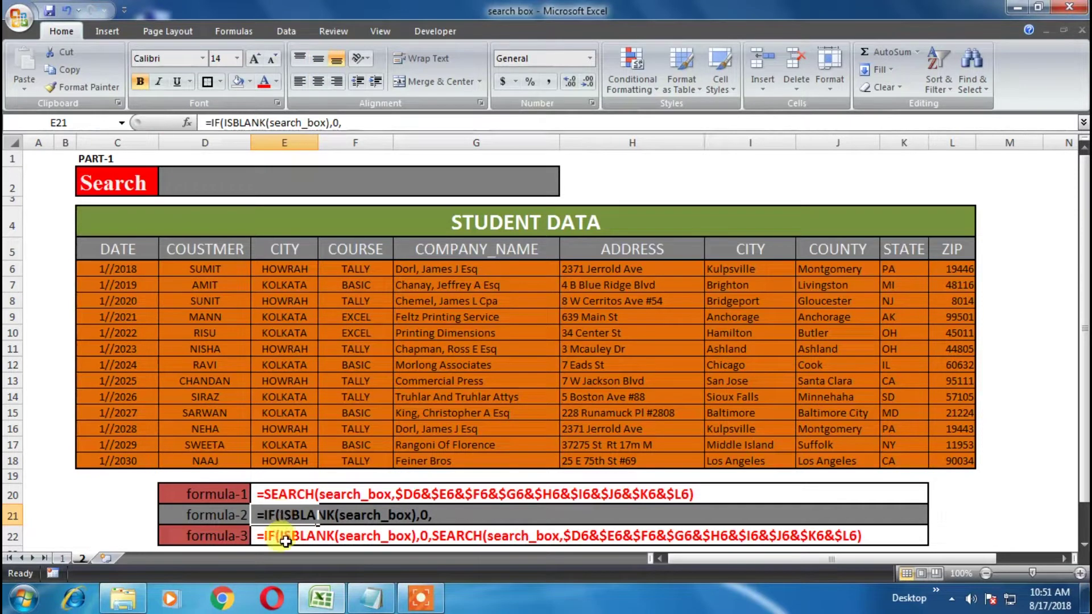
pyautogui.click(285, 540)
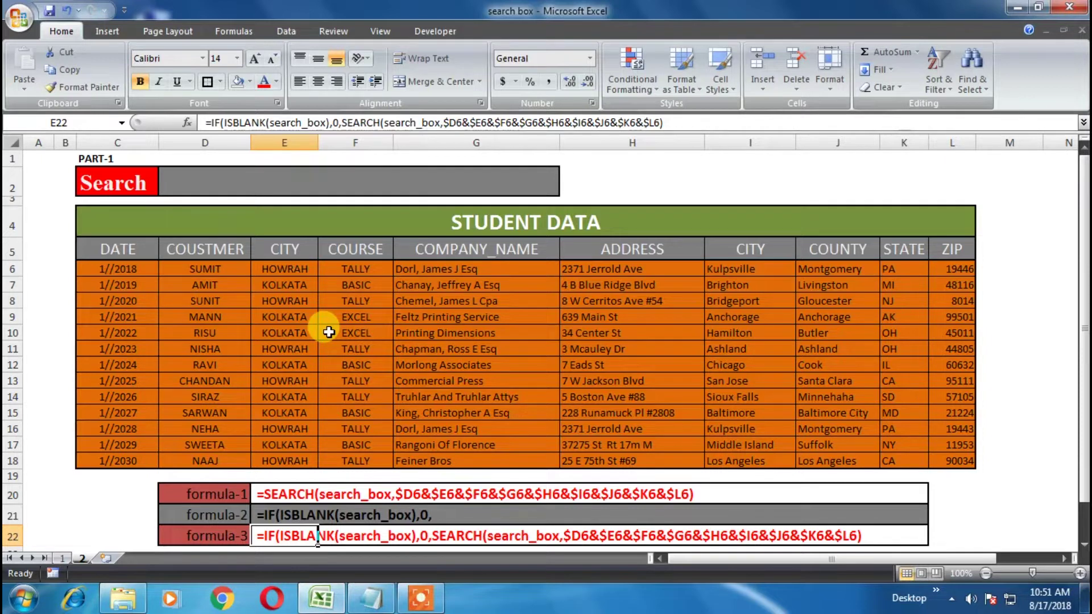
pyautogui.click(175, 177)
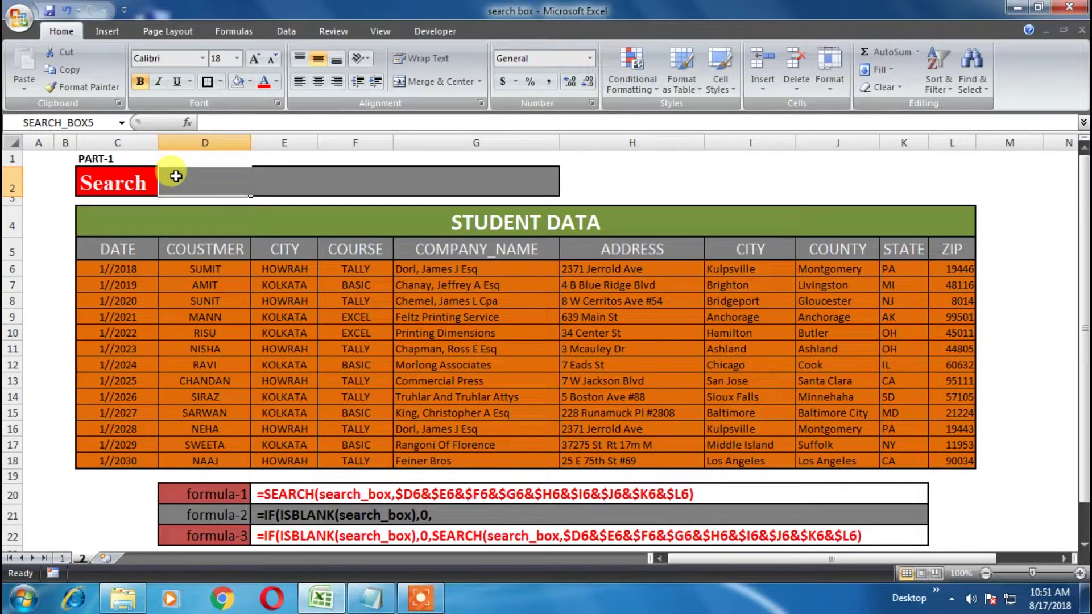
pyautogui.click(626, 81)
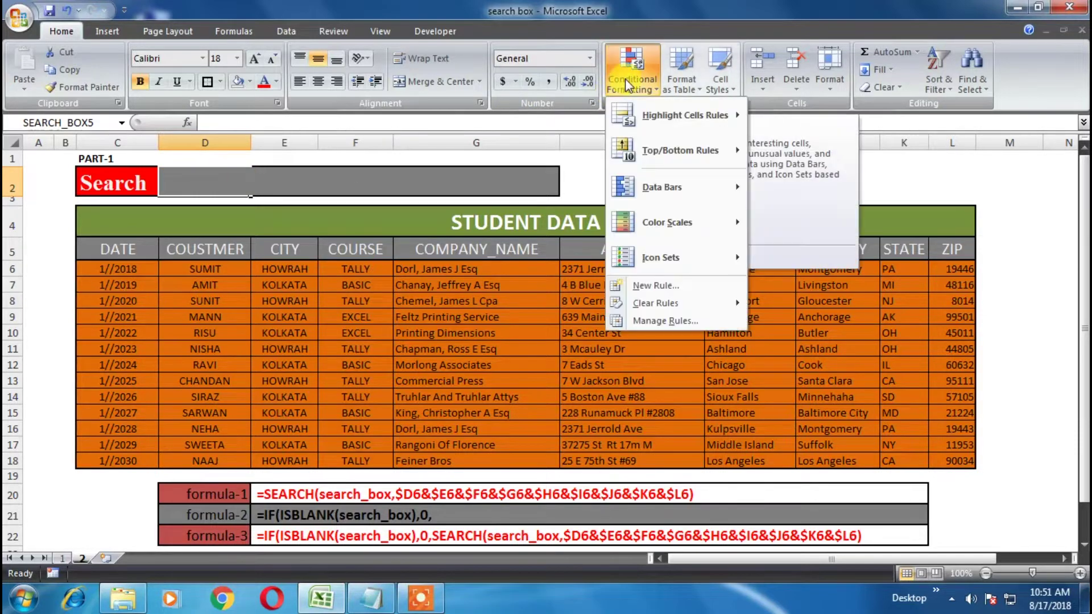
# Step: In Manage Rules, show This Worksheet's rules and open the orange =SEARCH rule for $C$6:$L$18
pyautogui.click(675, 330)
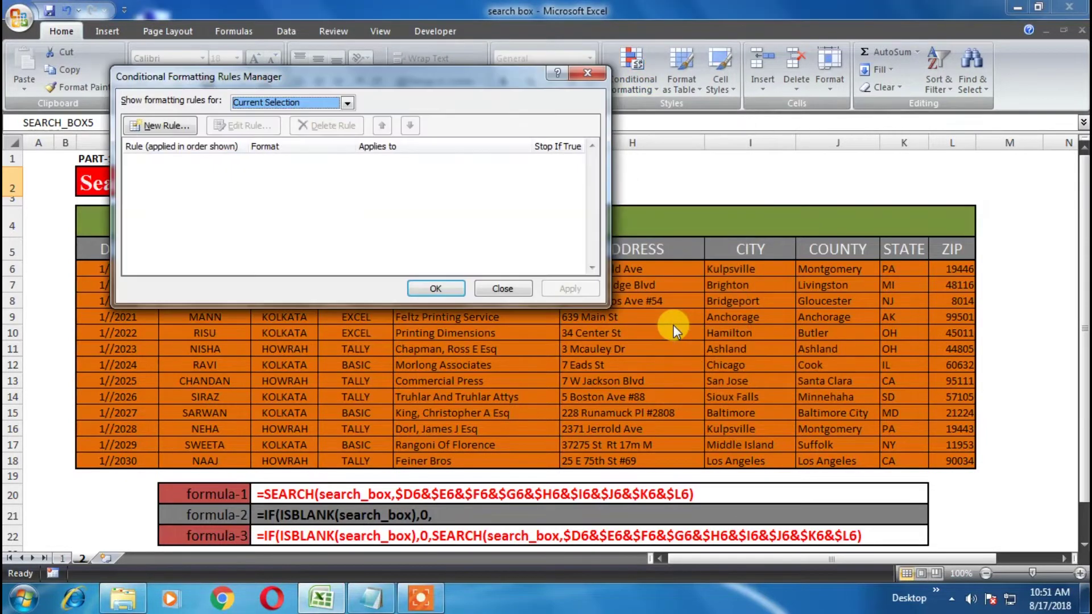
pyautogui.click(311, 105)
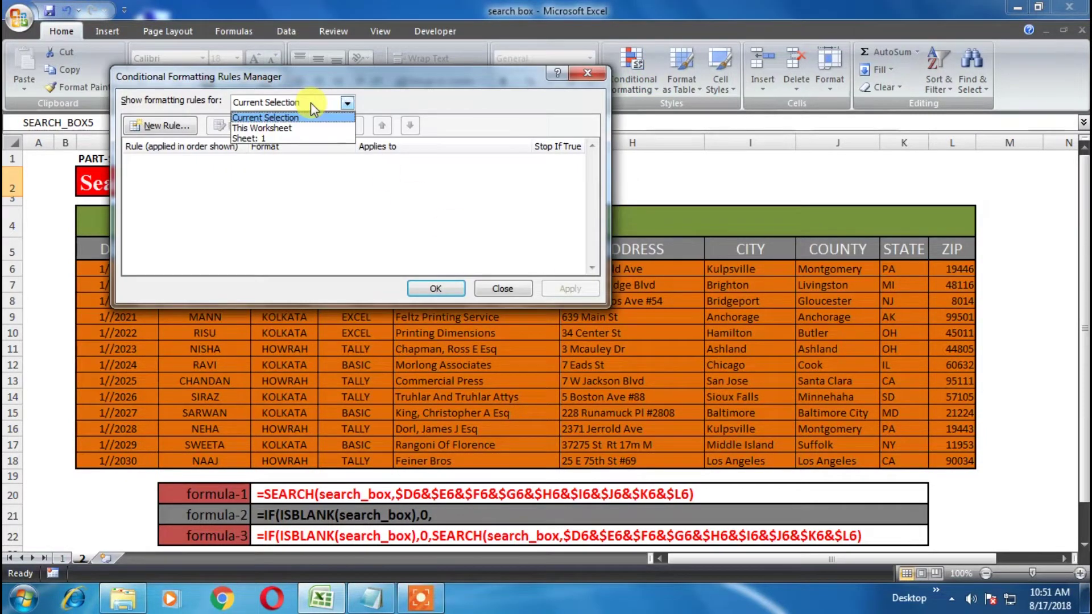
pyautogui.click(300, 129)
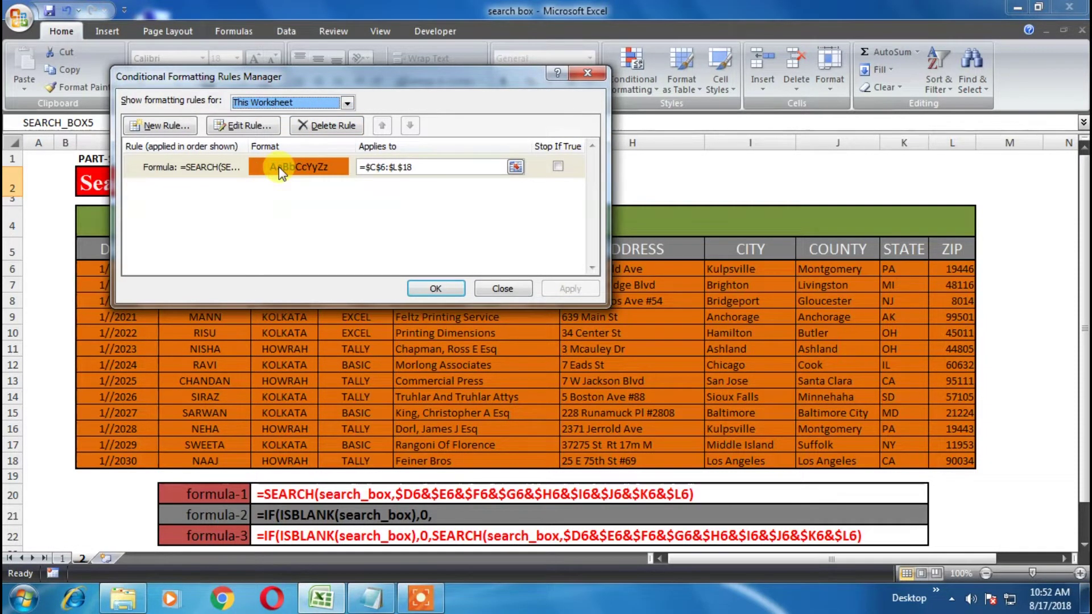
pyautogui.doubleClick(279, 167)
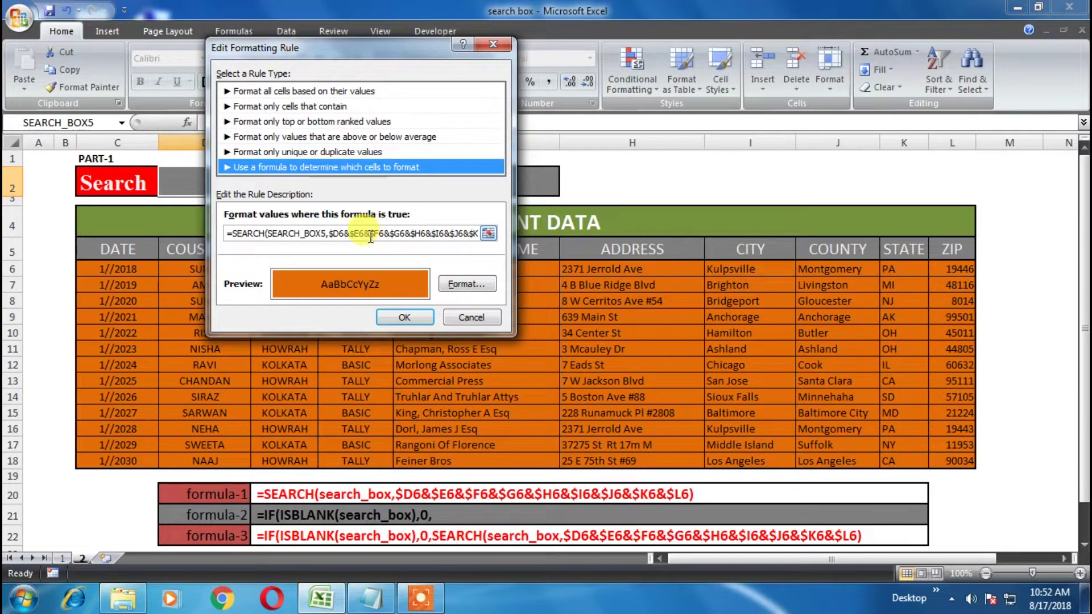
# Step: Move the Edit Formatting Rule dialog aside to view the student table
pyautogui.moveTo(405, 47)
pyautogui.mouseDown()
pyautogui.moveTo(959, 41)
pyautogui.moveTo(994, 14)
pyautogui.mouseUp()
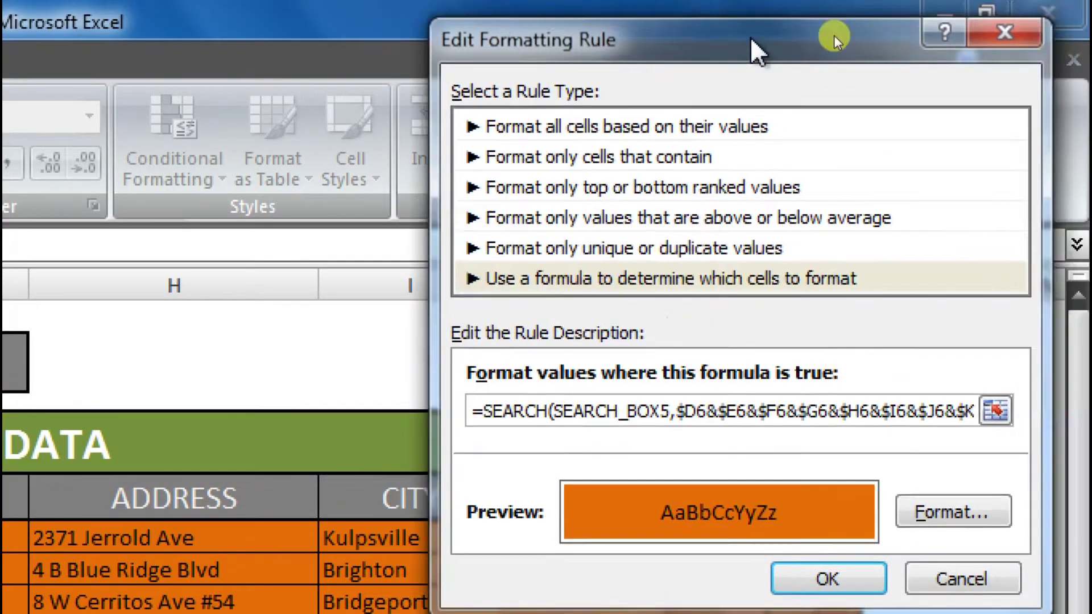
pyautogui.moveTo(957, 14); pyautogui.dragTo(409, 13)
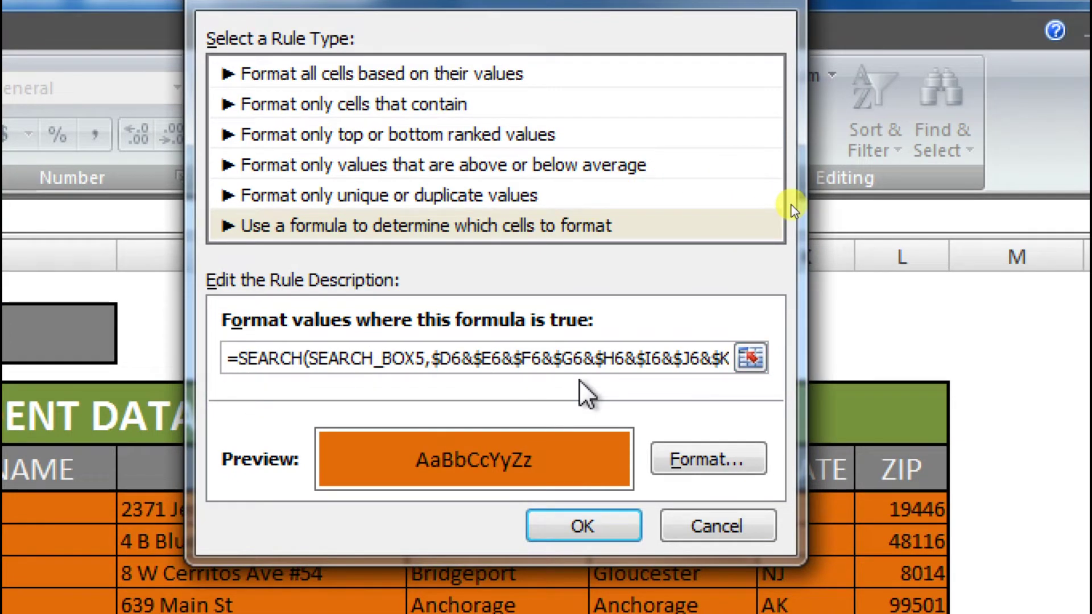
# Step: Wrap the rule formula as =IF(ISBLANK(SEARCH_BOX5),0,SEARCH(...)) with the closing bracket
pyautogui.write('IF')
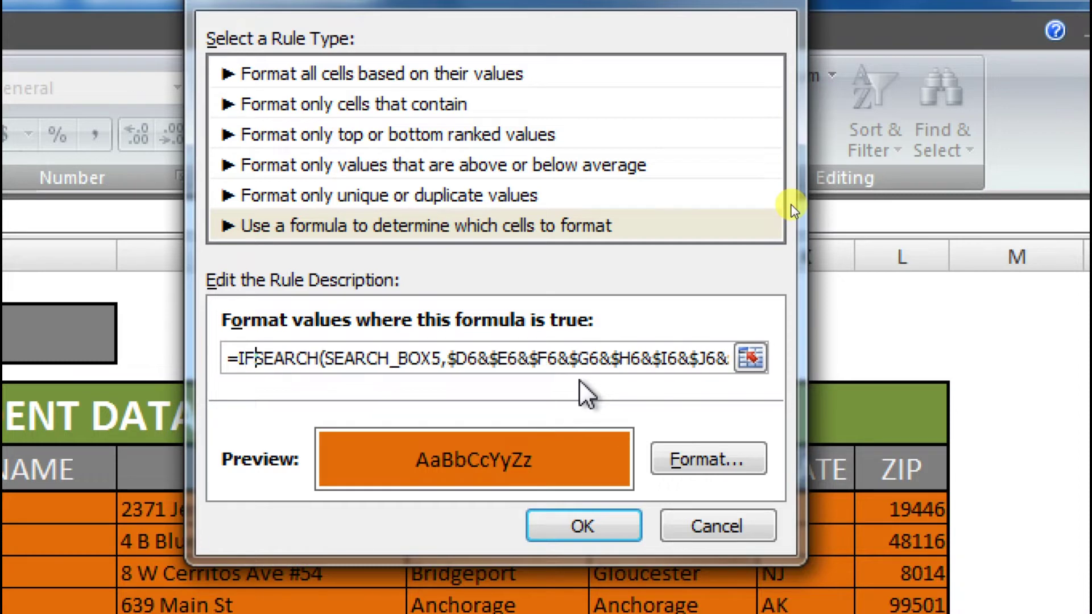
pyautogui.write('(')
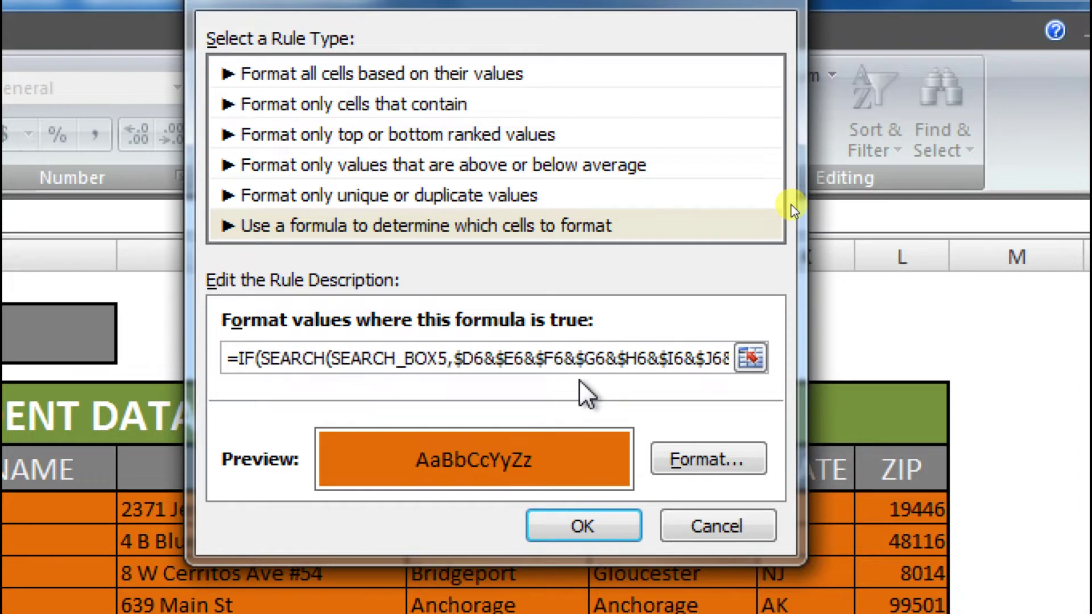
pyautogui.write('ISB')
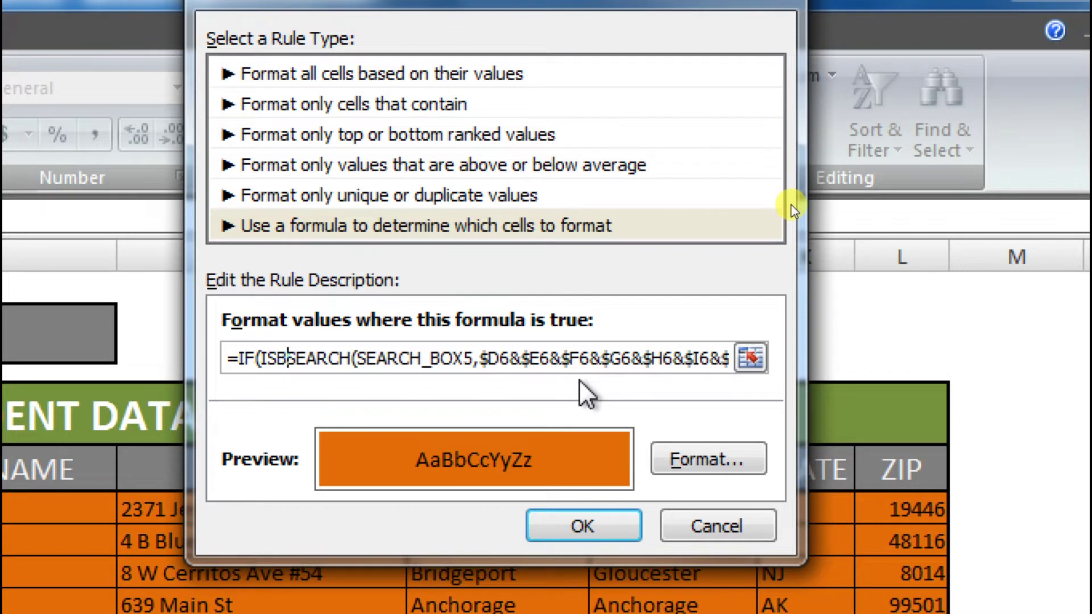
pyautogui.write('LANK')
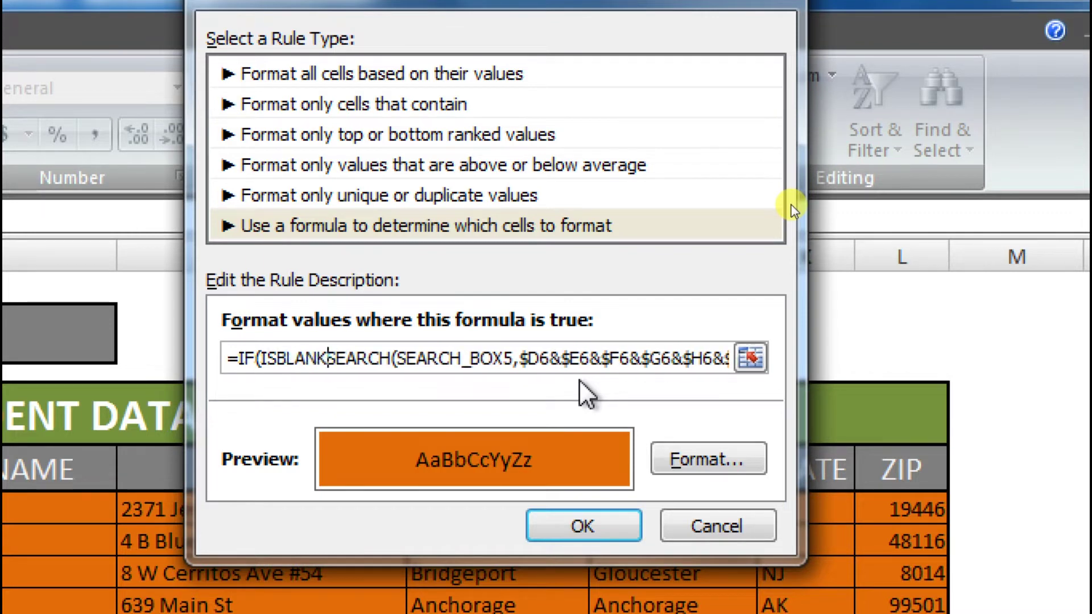
pyautogui.write('(')
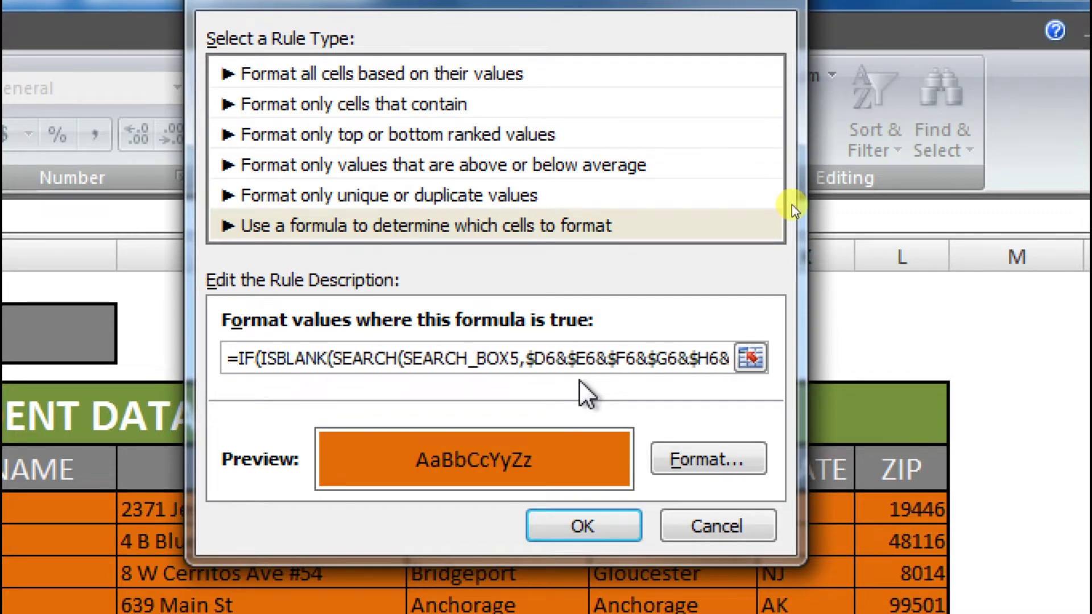
pyautogui.write('SEARCH_BOX5')
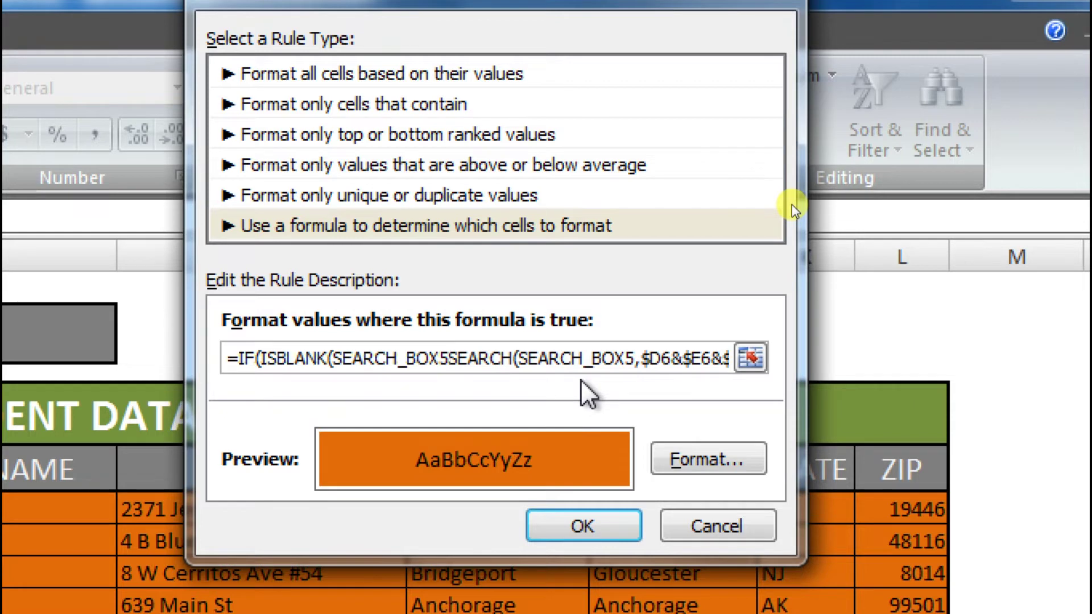
pyautogui.write(')')
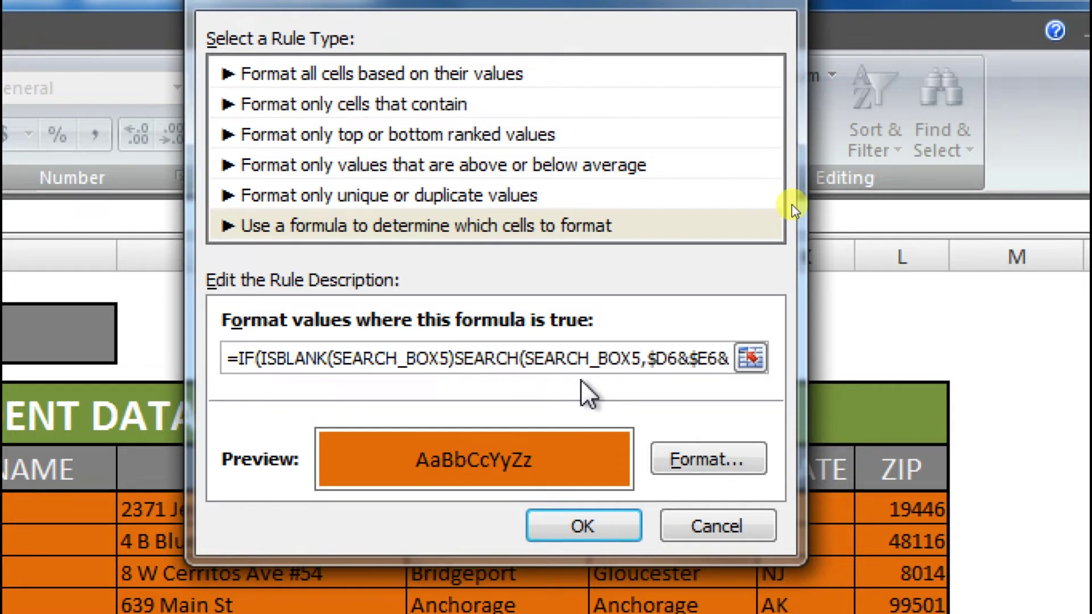
pyautogui.write(',')
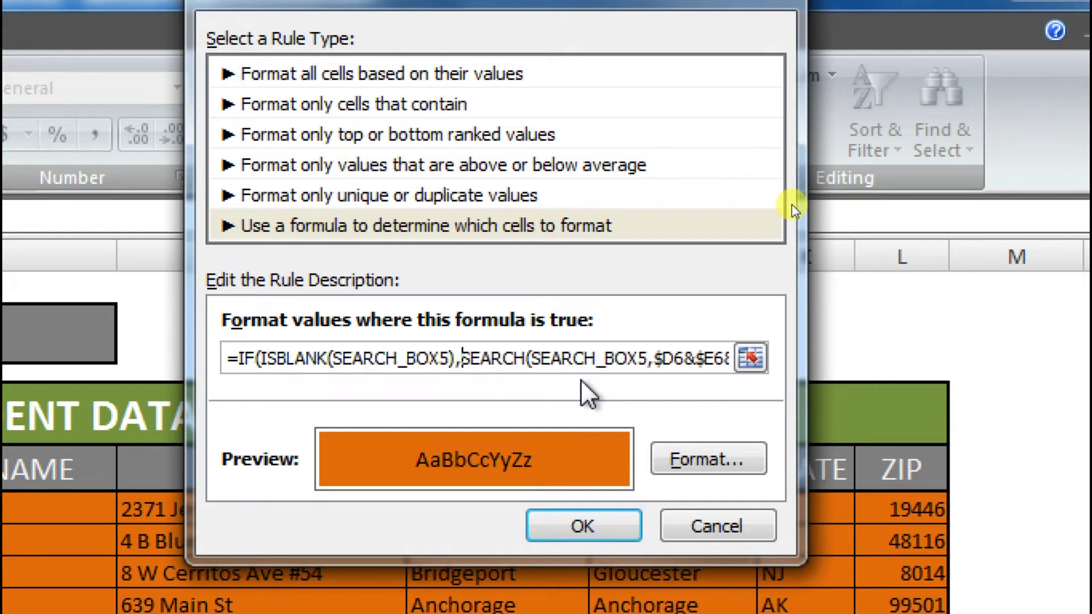
pyautogui.write('0,')
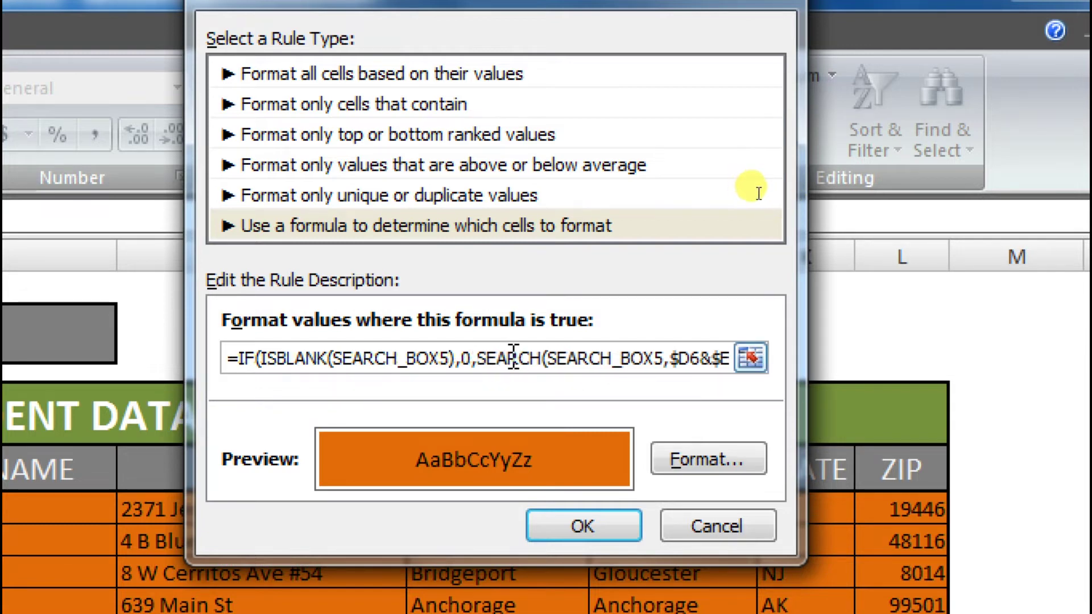
pyautogui.moveTo(504, 357); pyautogui.dragTo(872, 368)
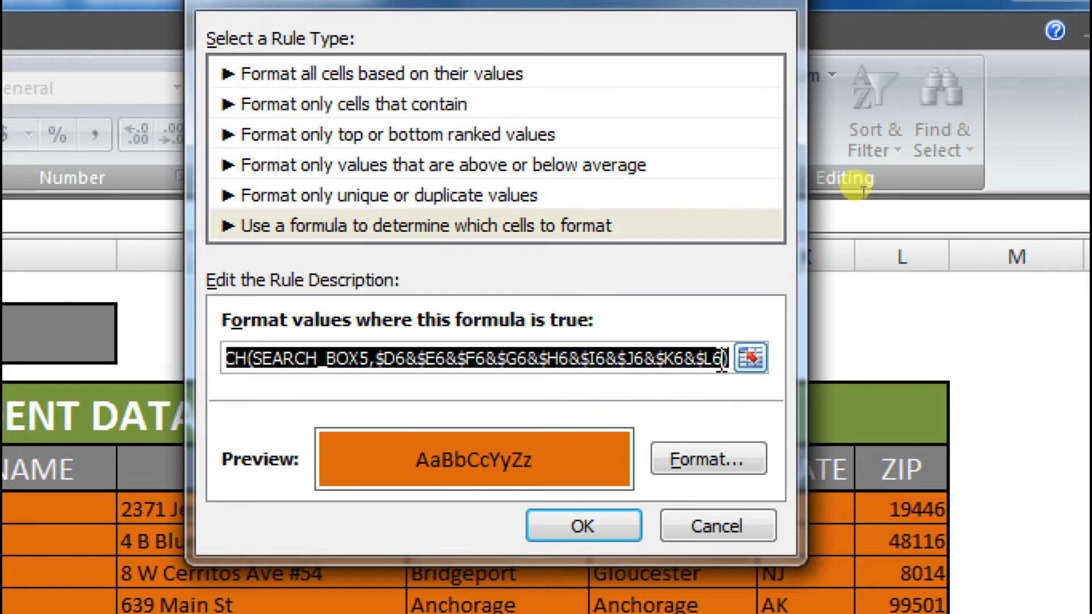
pyautogui.click(725, 359)
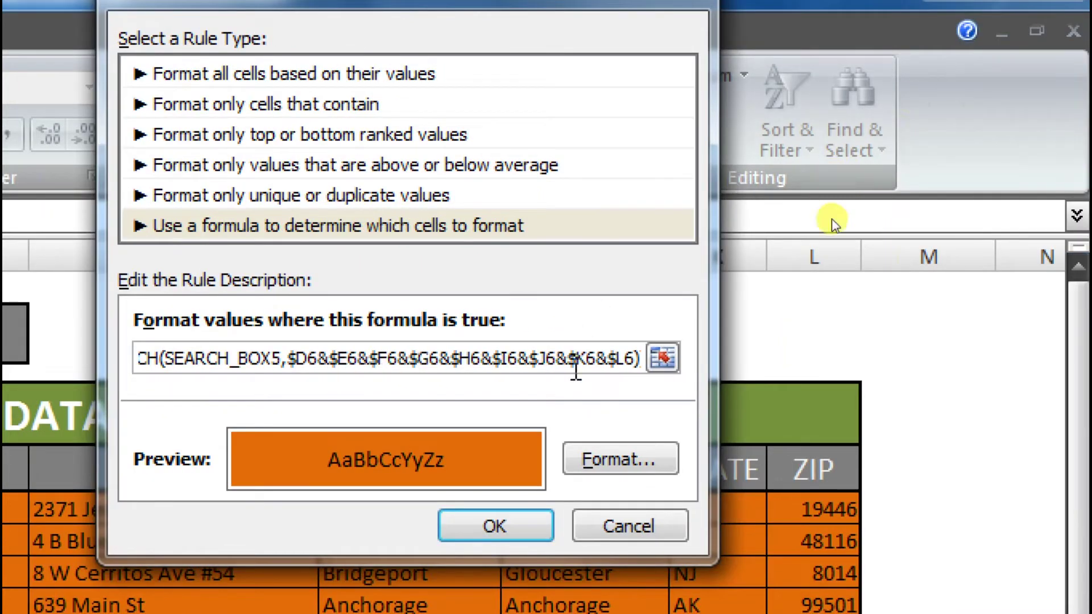
pyautogui.write(')')
pyautogui.moveTo(591, 357); pyautogui.dragTo(641, 358)
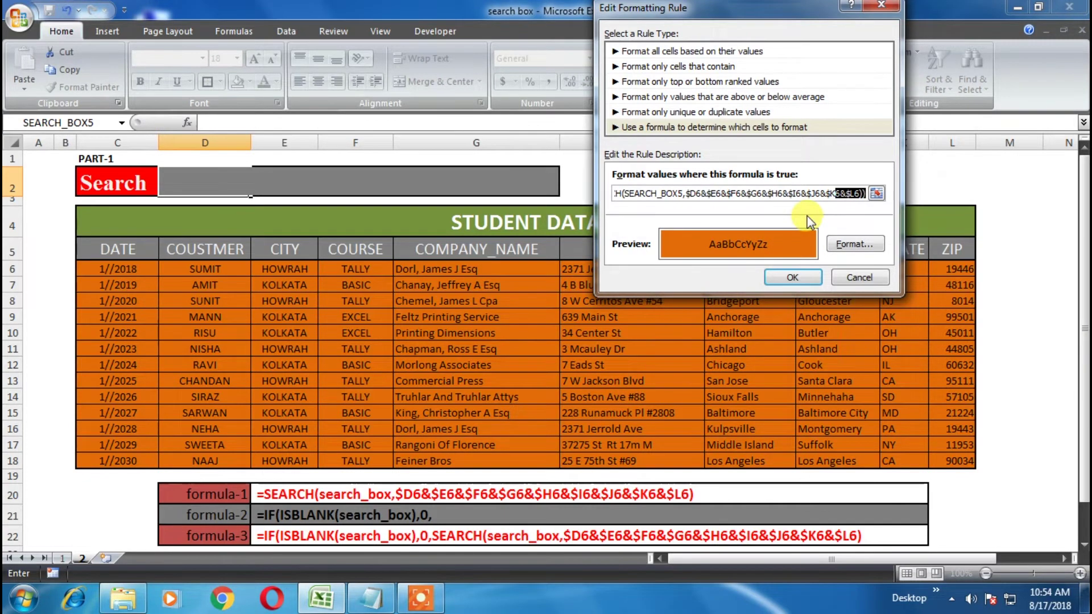
# Step: Confirm the edited rule, apply it, and close the Rules Manager
pyautogui.click(420, 597)
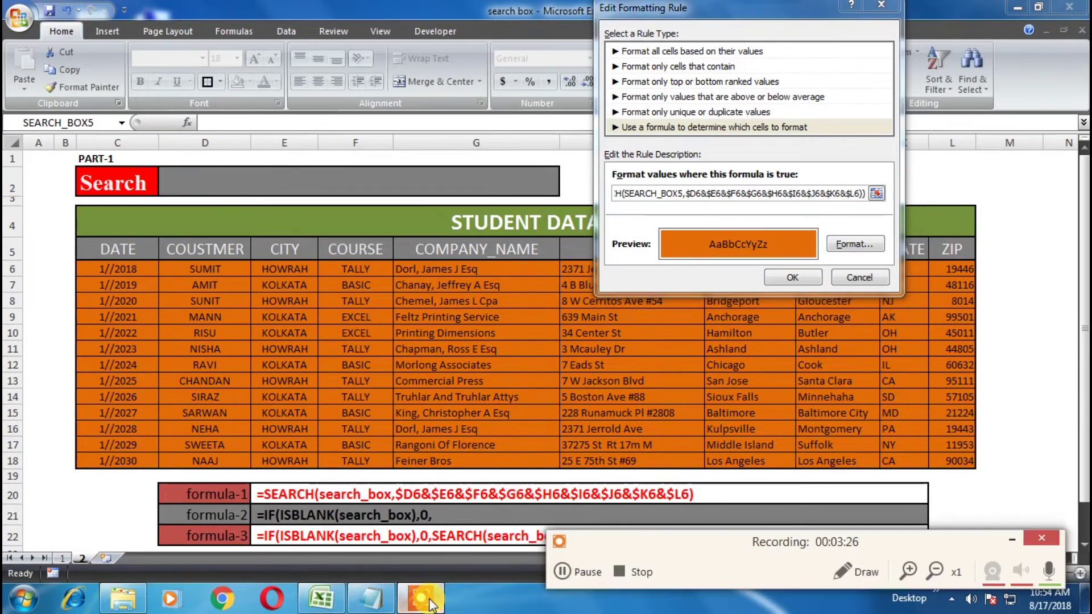
pyautogui.click(589, 572)
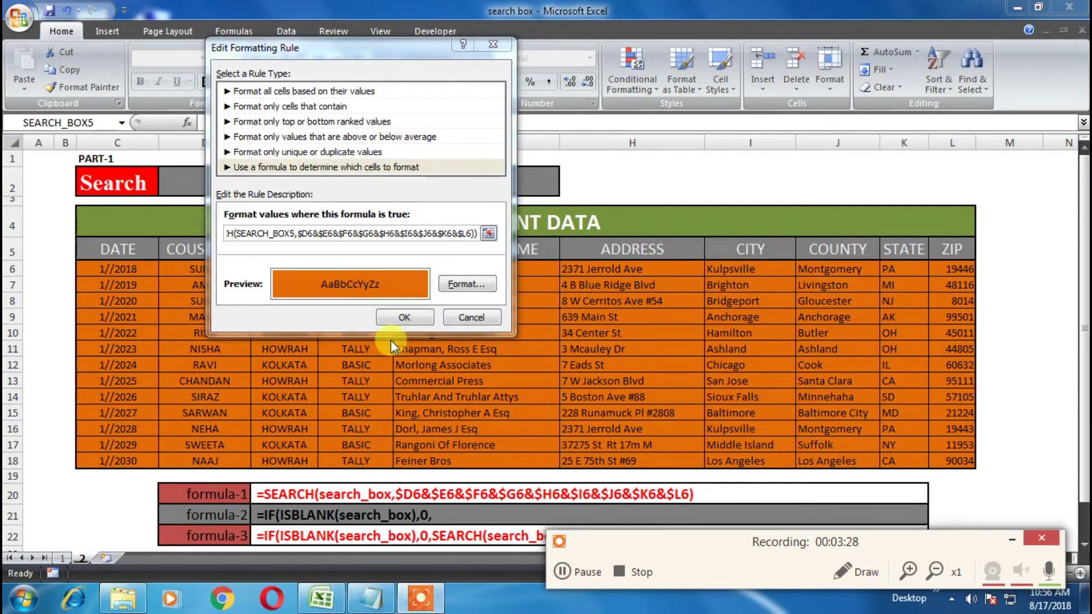
pyautogui.click(404, 318)
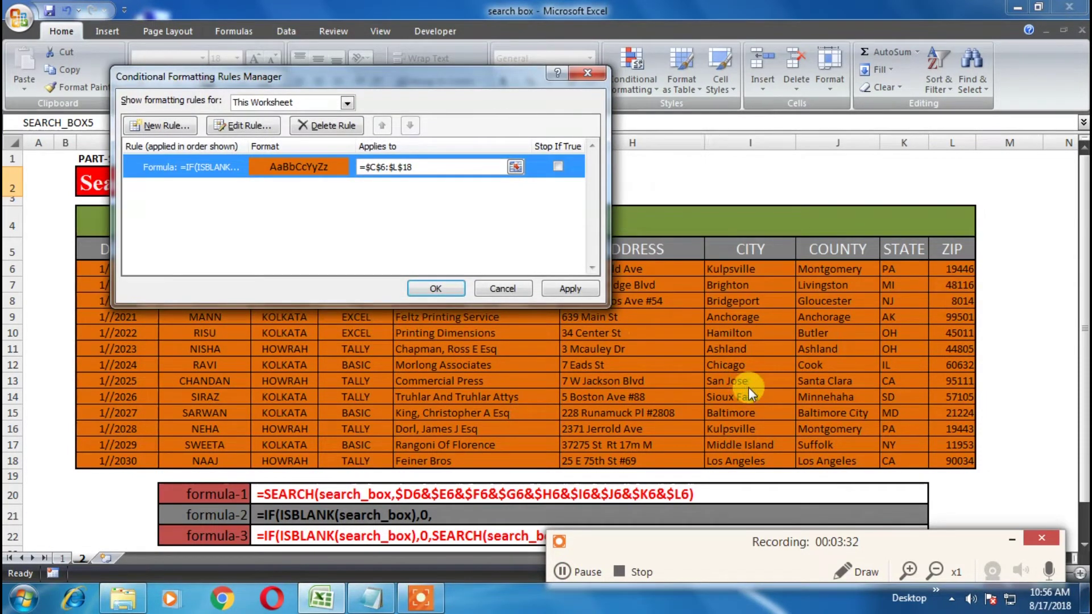
pyautogui.click(570, 289)
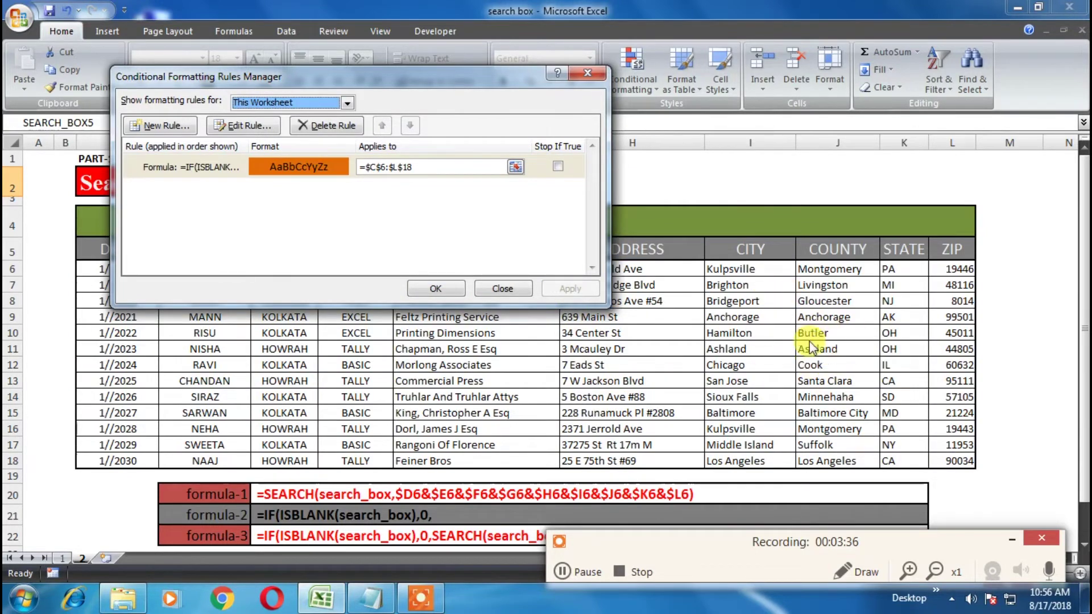
pyautogui.click(436, 288)
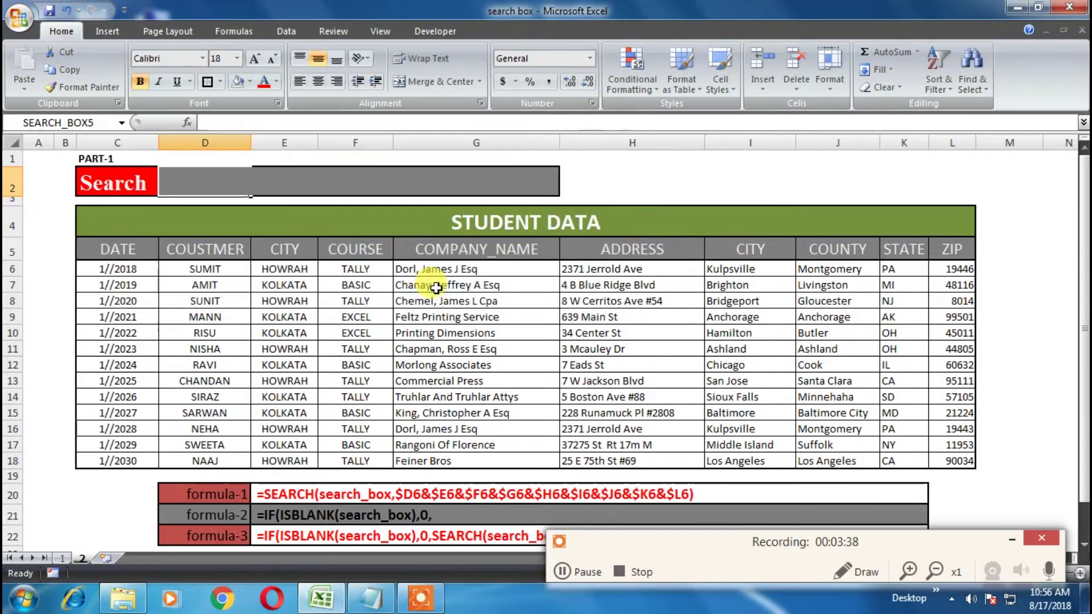
# Step: Test the Search box with SU and then HOWRAH, checking the highlighted rows D9:G13
pyautogui.click(355, 333)
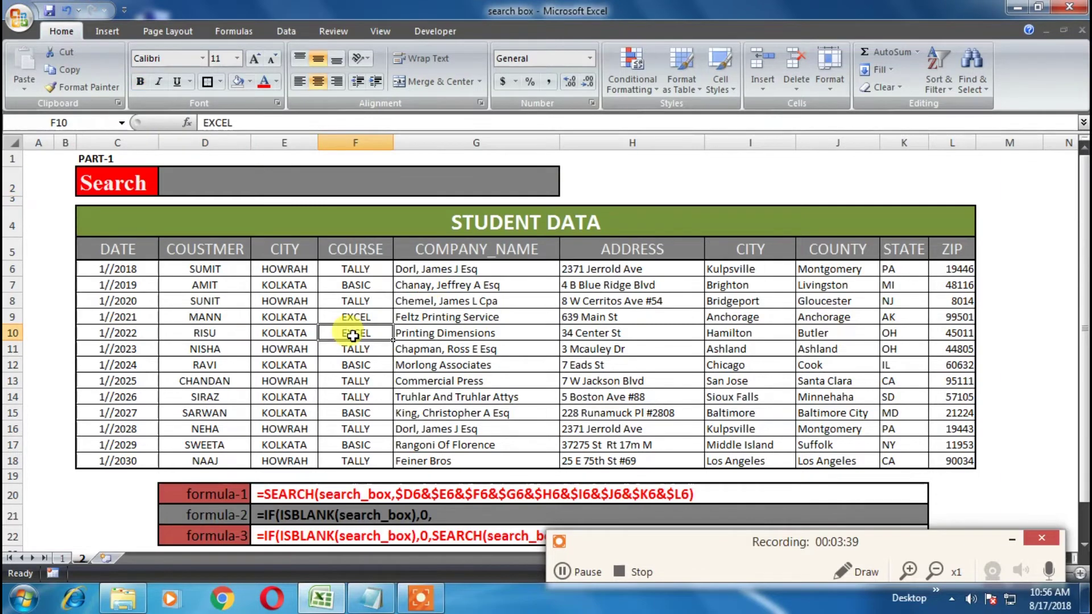
pyautogui.click(182, 180)
pyautogui.write('SUMIT')
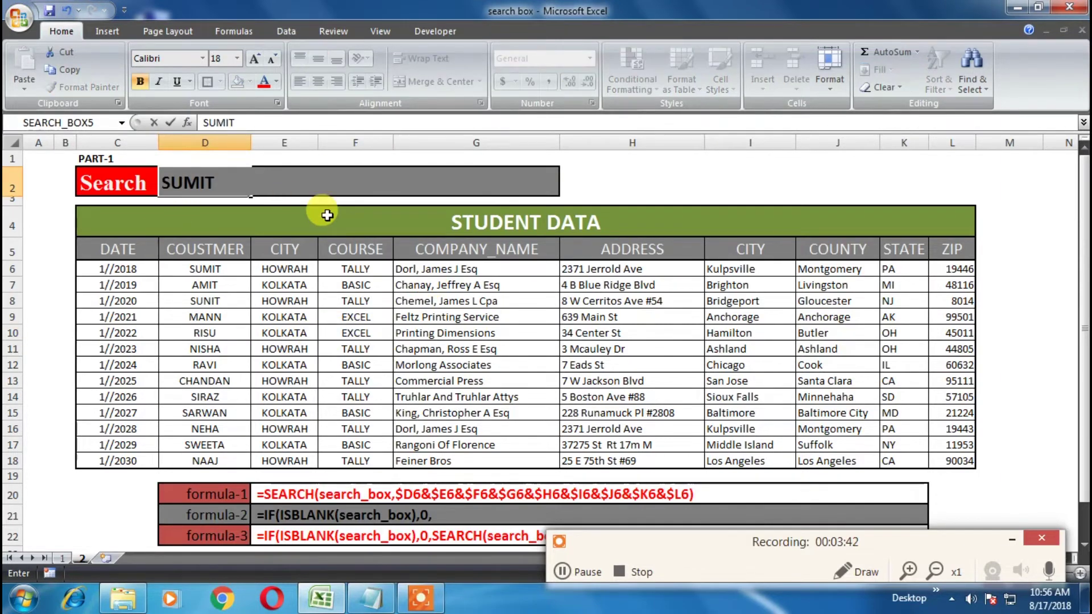
pyautogui.press('Return')
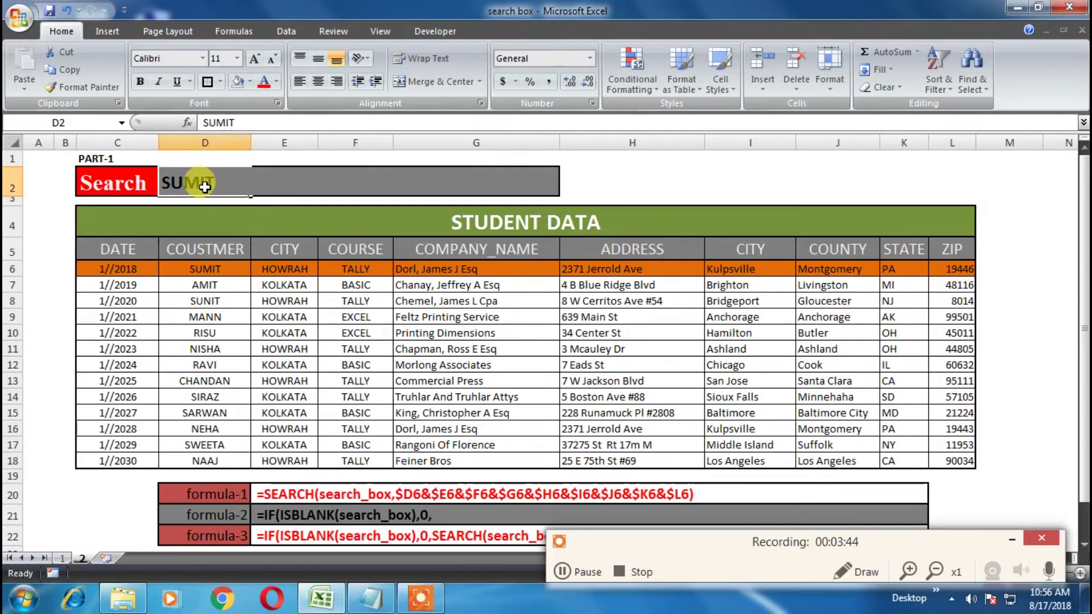
pyautogui.click(204, 187)
pyautogui.write('HOWRA')
pyautogui.press('Return')
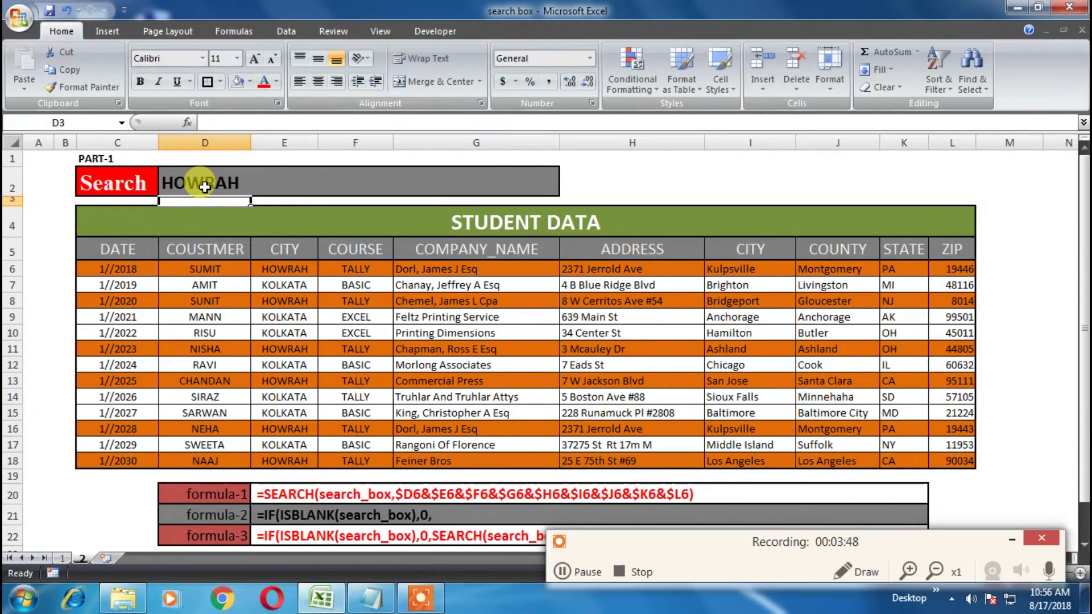
pyautogui.moveTo(205, 316)
pyautogui.mouseDown()
pyautogui.moveTo(352, 380)
pyautogui.moveTo(480, 382)
pyautogui.mouseUp()
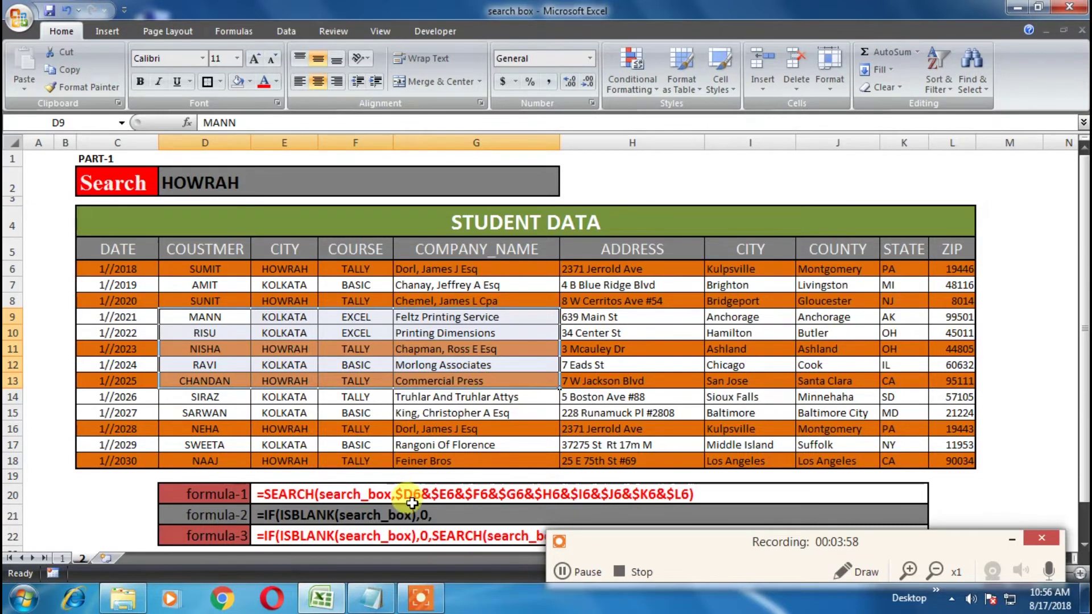
# Step: Review formula-3 in row 22, then bring up Conditional Formatting from the HOWRAH Search box
pyautogui.click(310, 536)
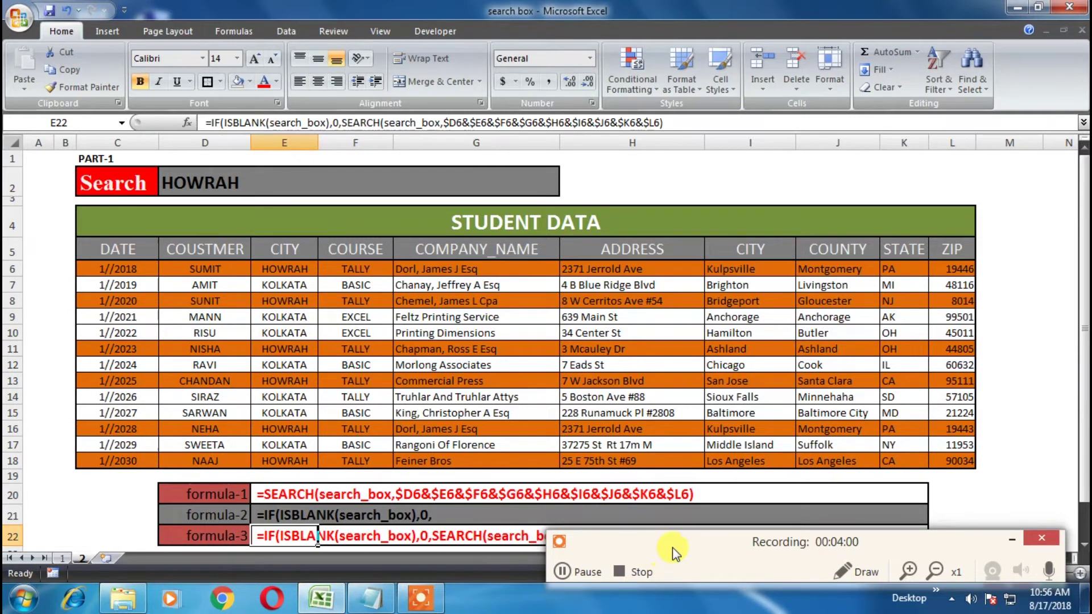
pyautogui.click(1012, 539)
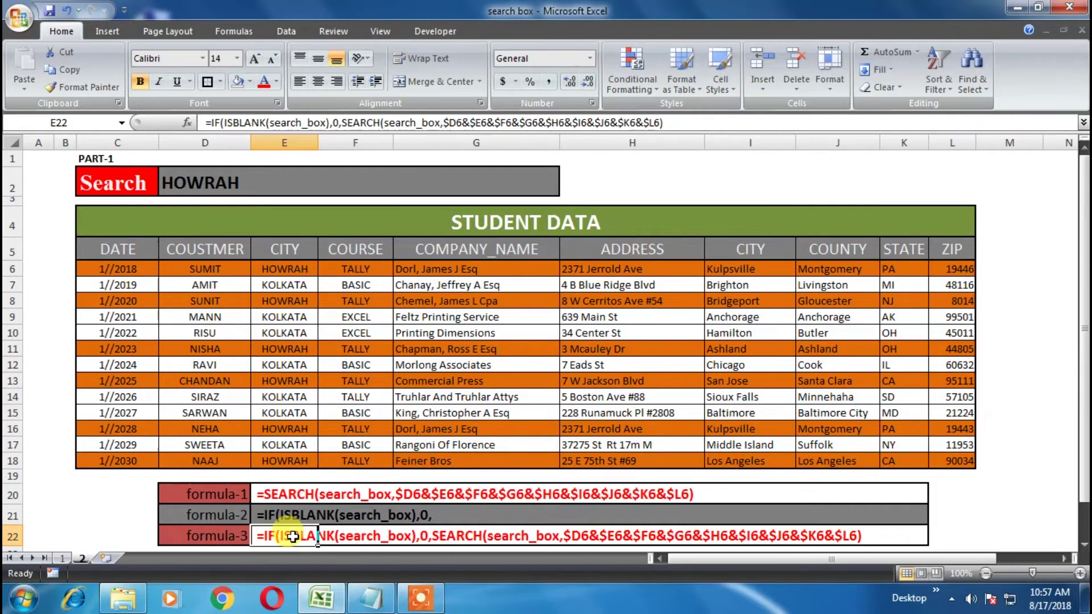
pyautogui.click(182, 181)
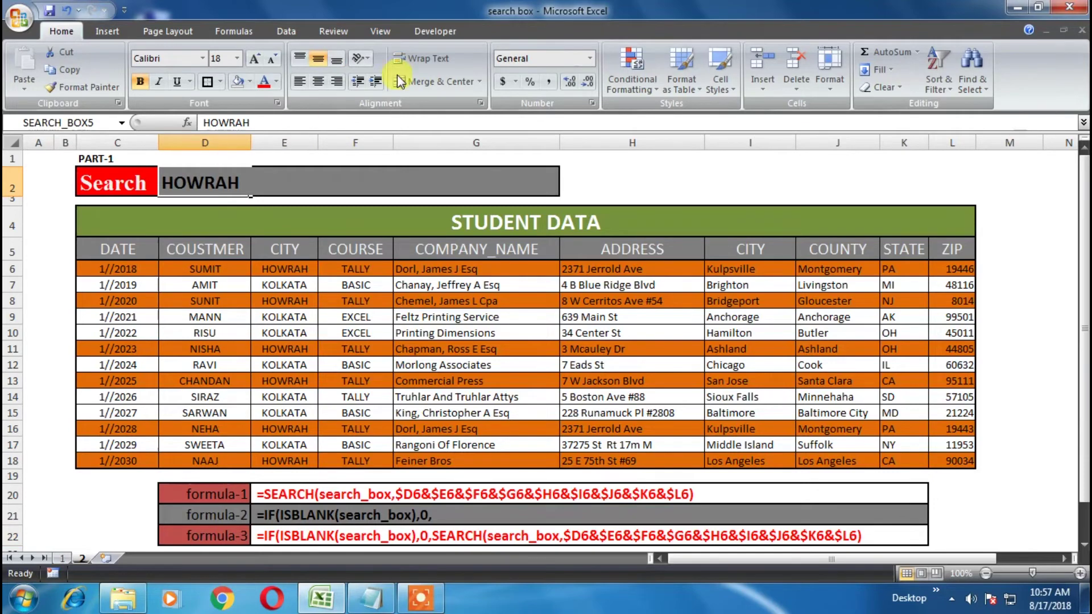
pyautogui.click(632, 71)
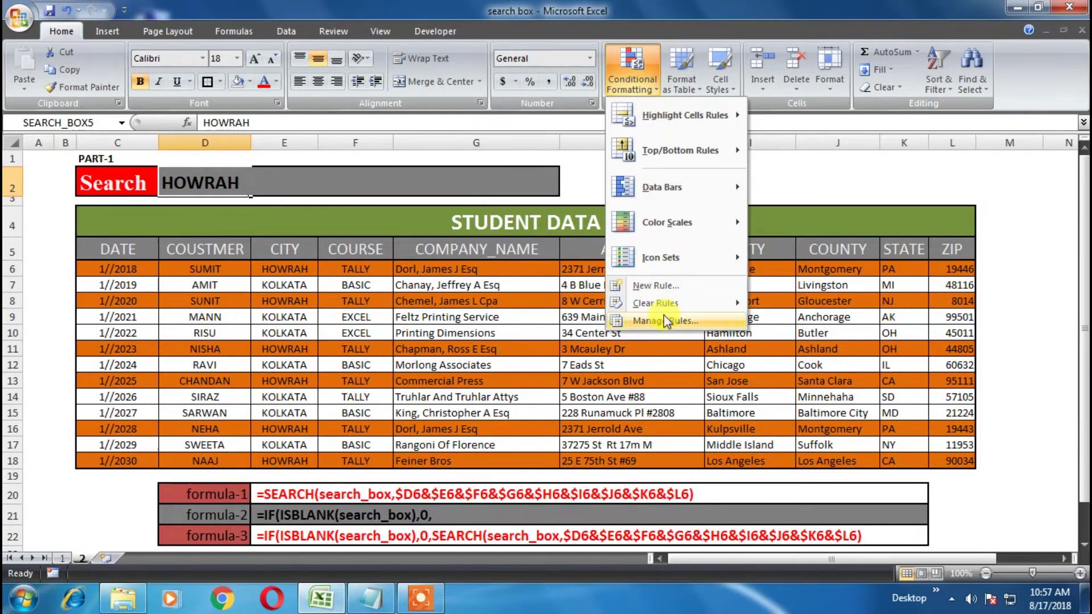
# Step: Replace ISBLANK with COUNTA in the worksheet's row highlight rule and confirm both dialogs
pyautogui.click(667, 322)
pyautogui.click(287, 103)
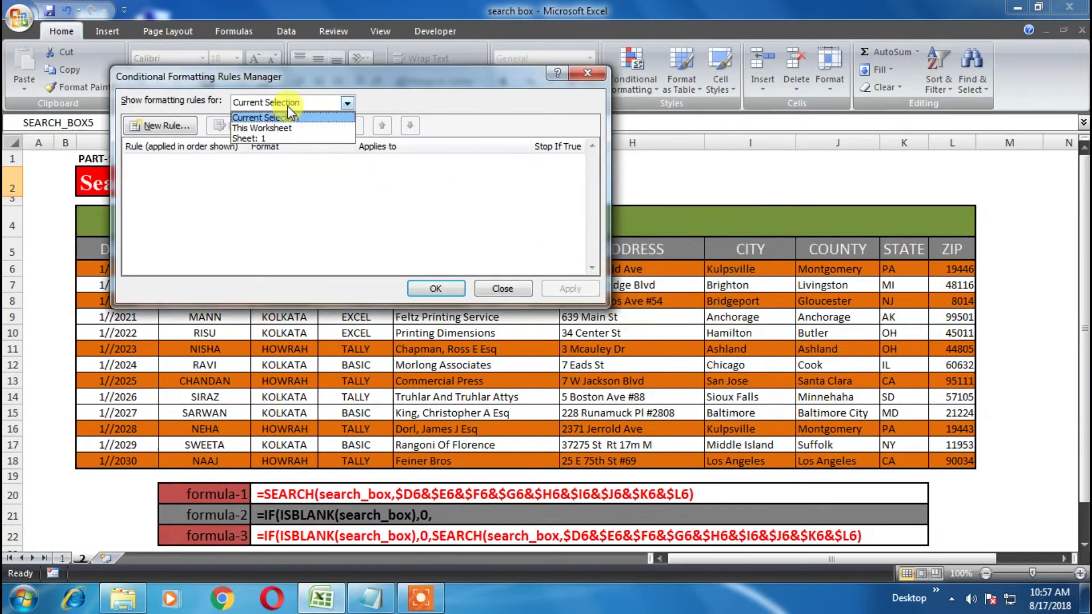
pyautogui.click(267, 128)
pyautogui.doubleClick(295, 170)
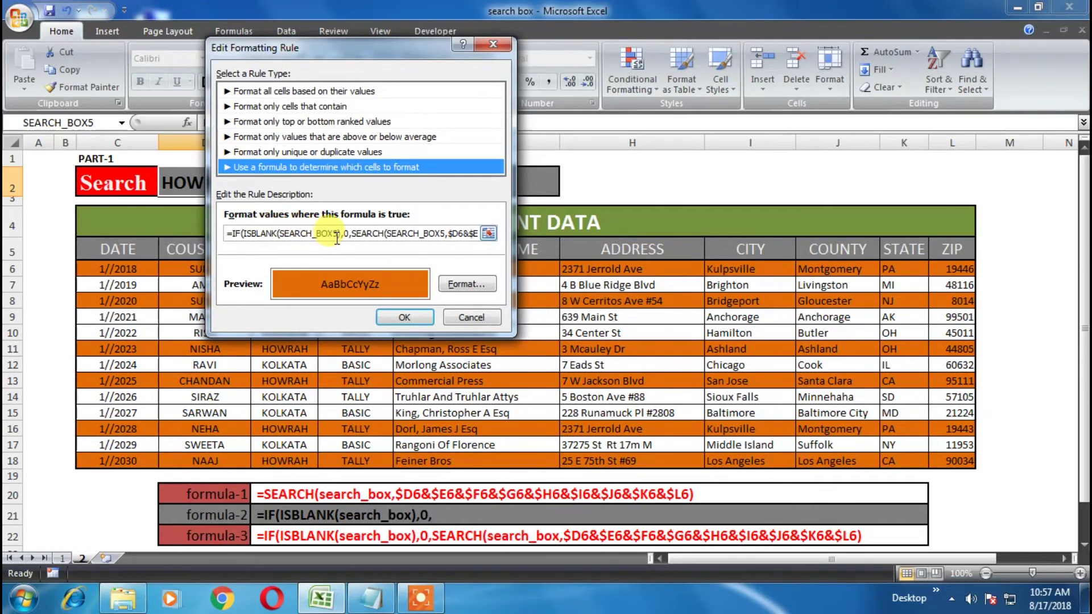
pyautogui.click(280, 234)
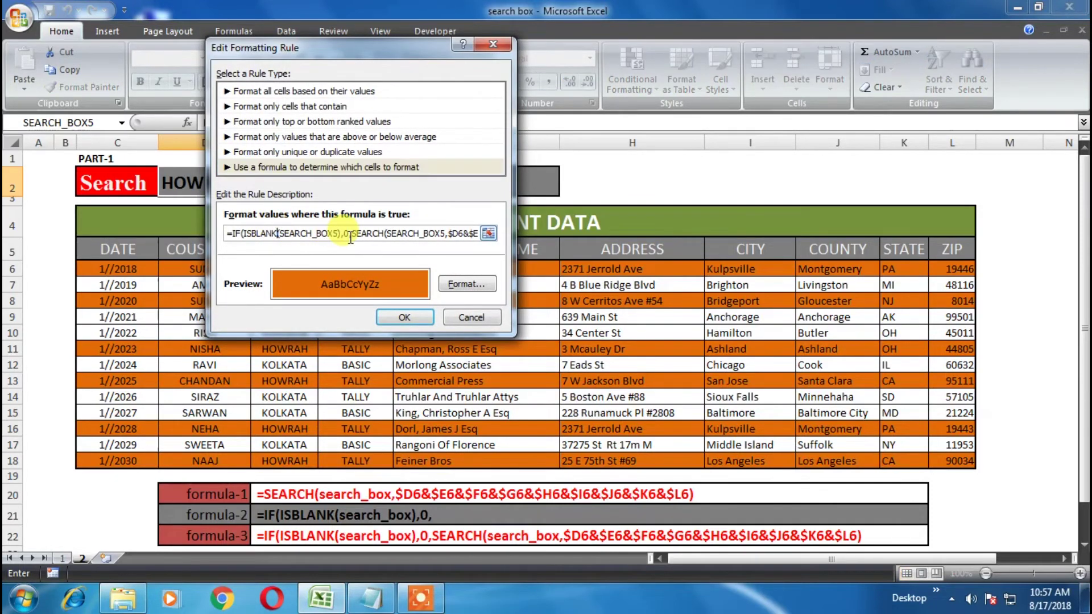
pyautogui.press('BackSpace')
pyautogui.press('BackSpace')
pyautogui.press('BackSpace')
pyautogui.press('BackSpace')
pyautogui.press('BackSpace')
pyautogui.press('BackSpace')
pyautogui.press('BackSpace')
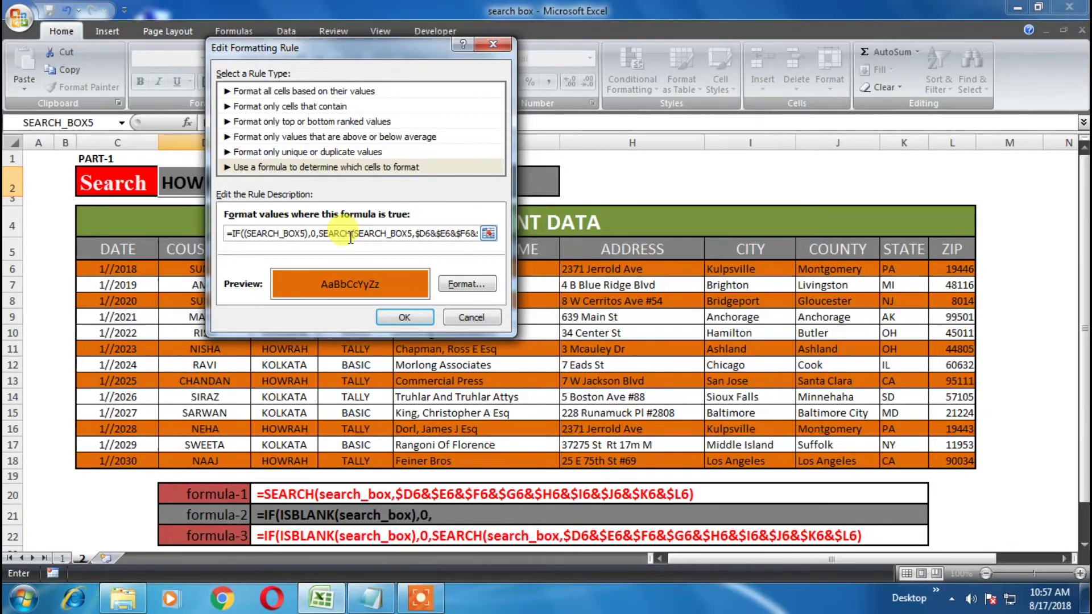
pyautogui.write('COUNTA')
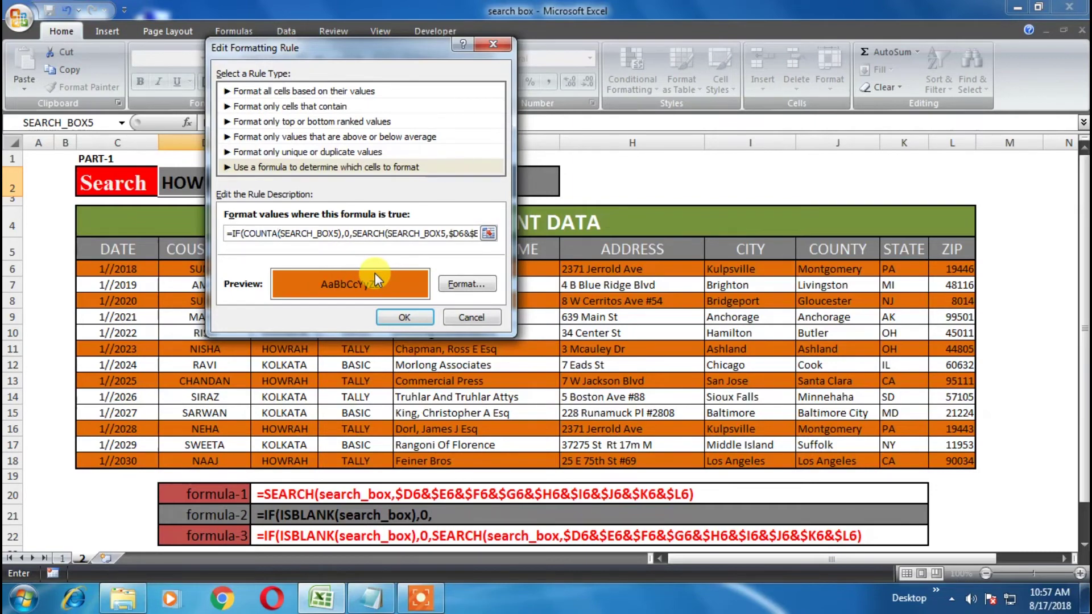
pyautogui.click(402, 316)
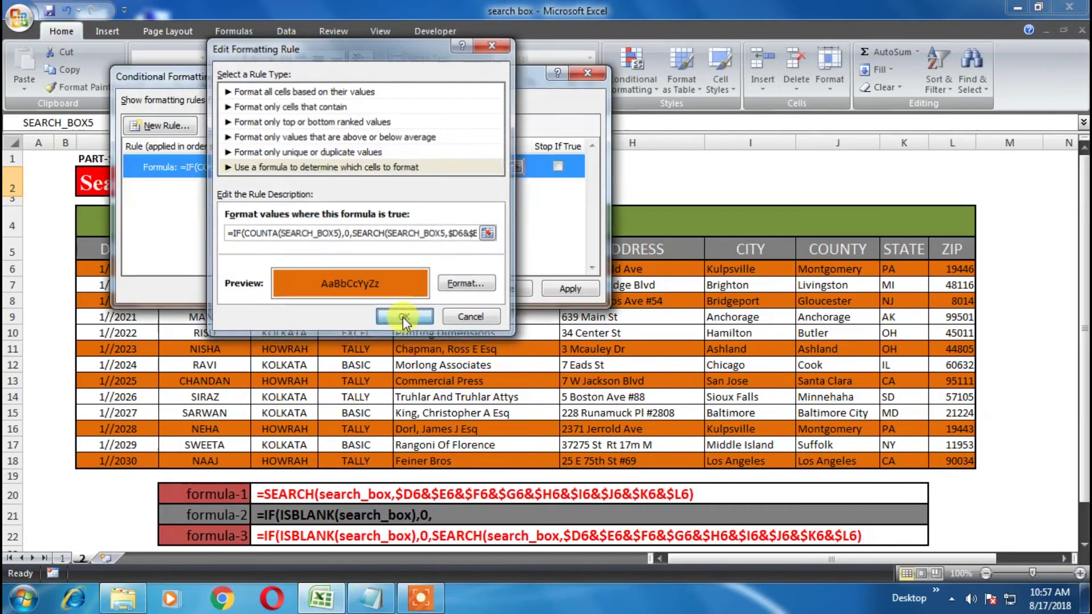
pyautogui.click(441, 288)
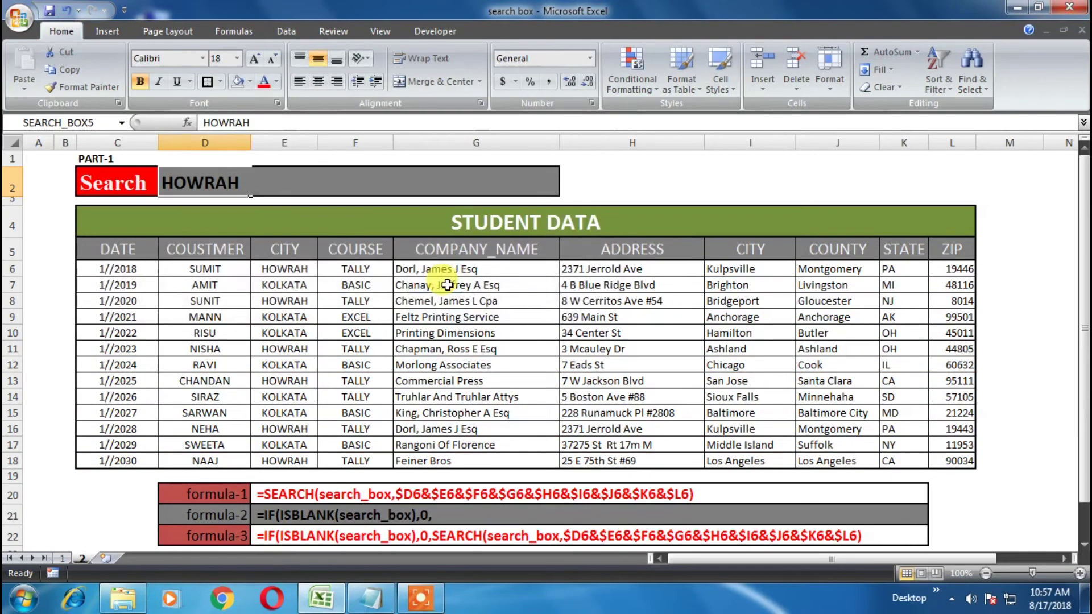
# Step: Enter SUMIT in the Search box, replacing the old search text
pyautogui.click(355, 285)
pyautogui.click(206, 180)
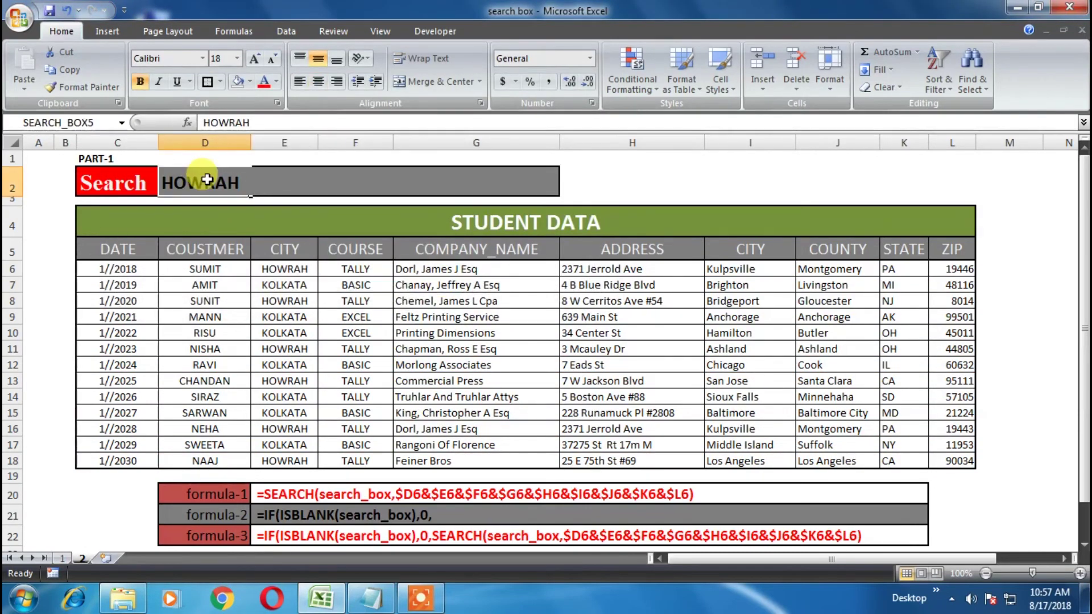
pyautogui.write('KO')
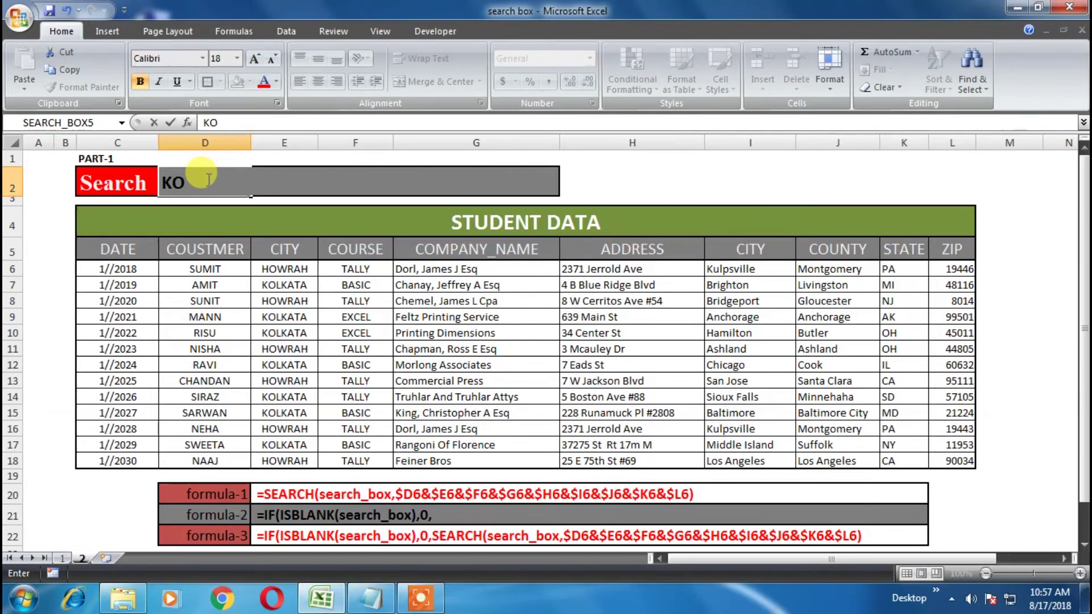
pyautogui.press('BackSpace')
pyautogui.press('BackSpace')
pyautogui.press('BackSpace')
pyautogui.press('BackSpace')
pyautogui.press('BackSpace')
pyautogui.write('SUMIT')
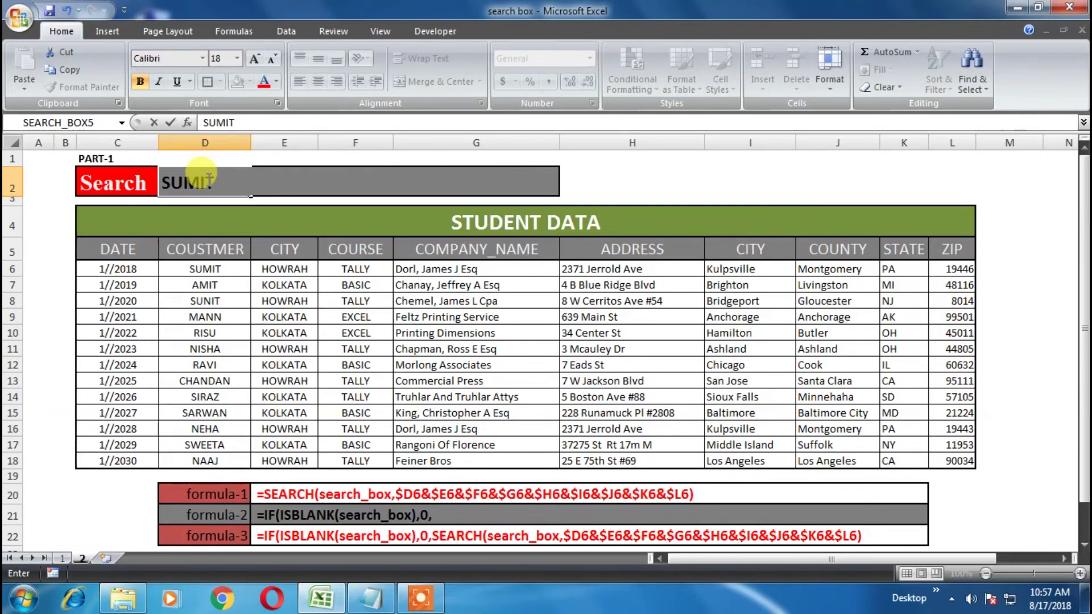
pyautogui.click(633, 84)
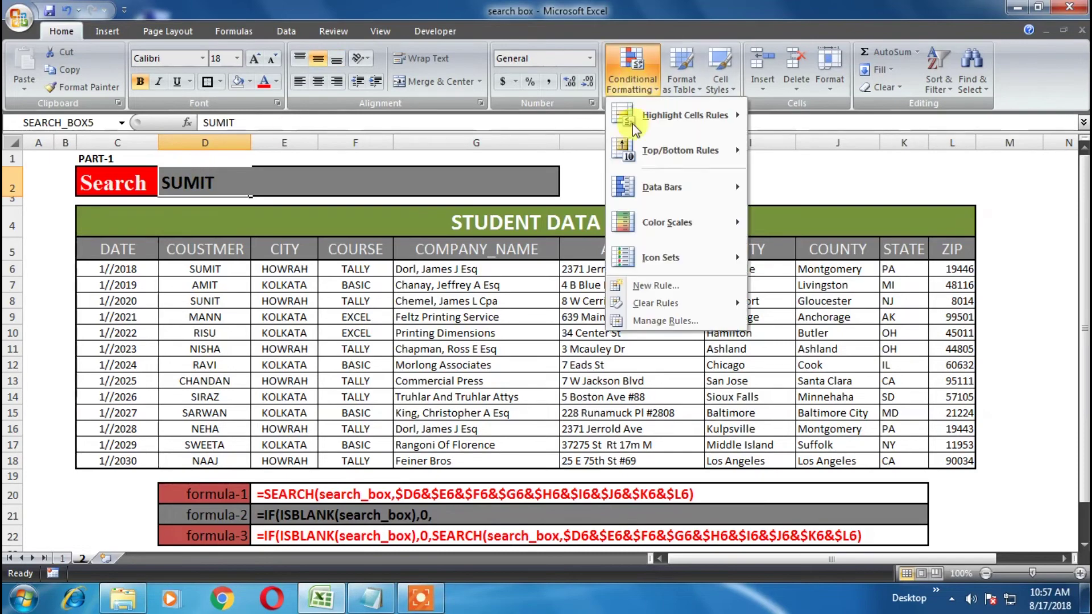
# Step: Review the worksheet rule's COUNTA formula unchanged, then apply it to refresh the highlighting
pyautogui.click(665, 319)
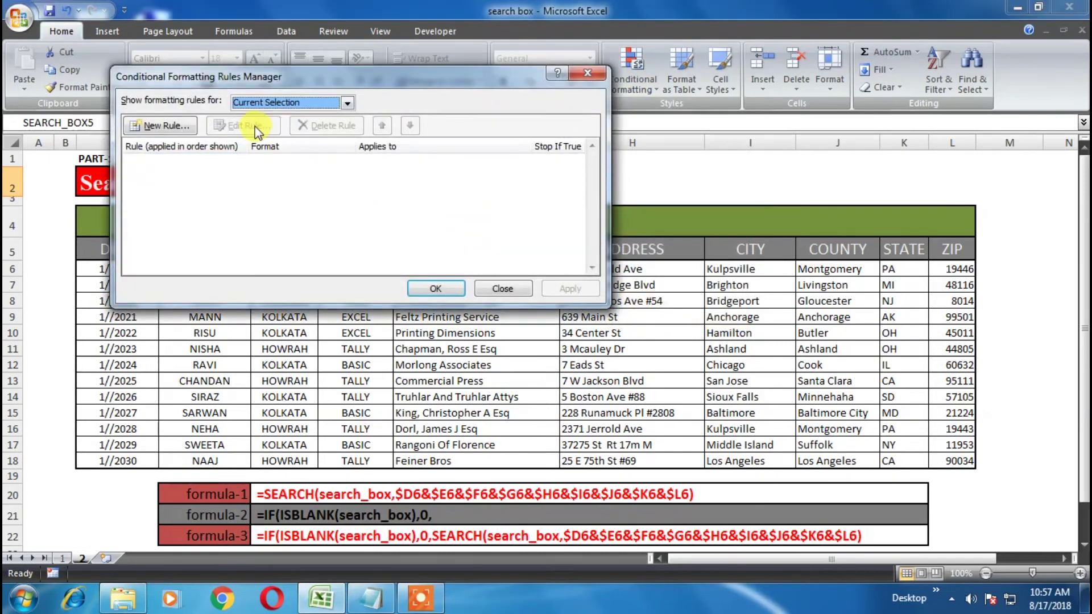
pyautogui.click(294, 104)
pyautogui.click(287, 128)
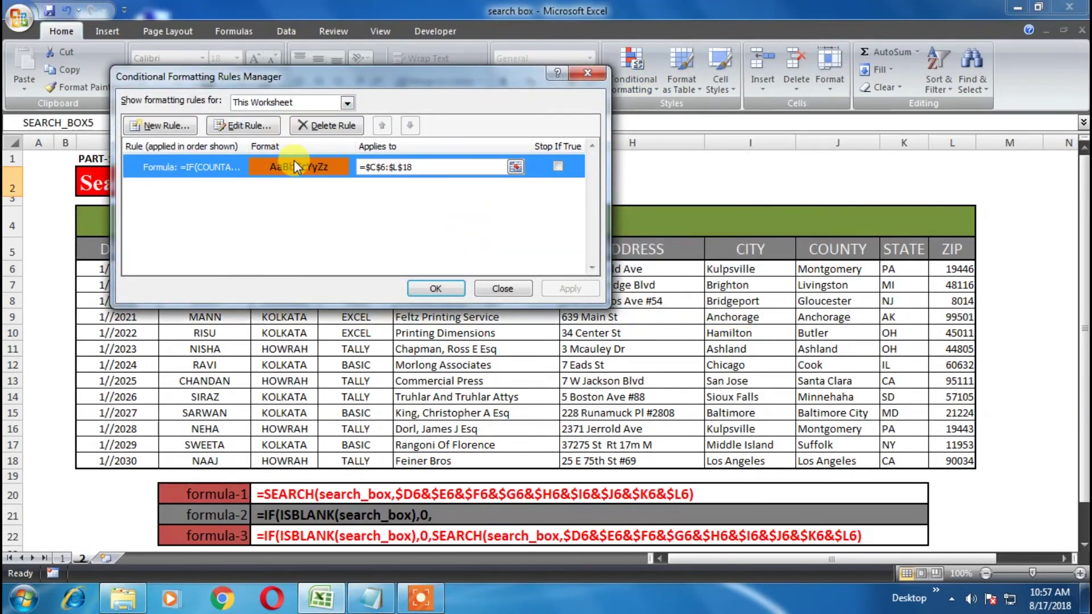
pyautogui.doubleClick(294, 167)
pyautogui.click(277, 235)
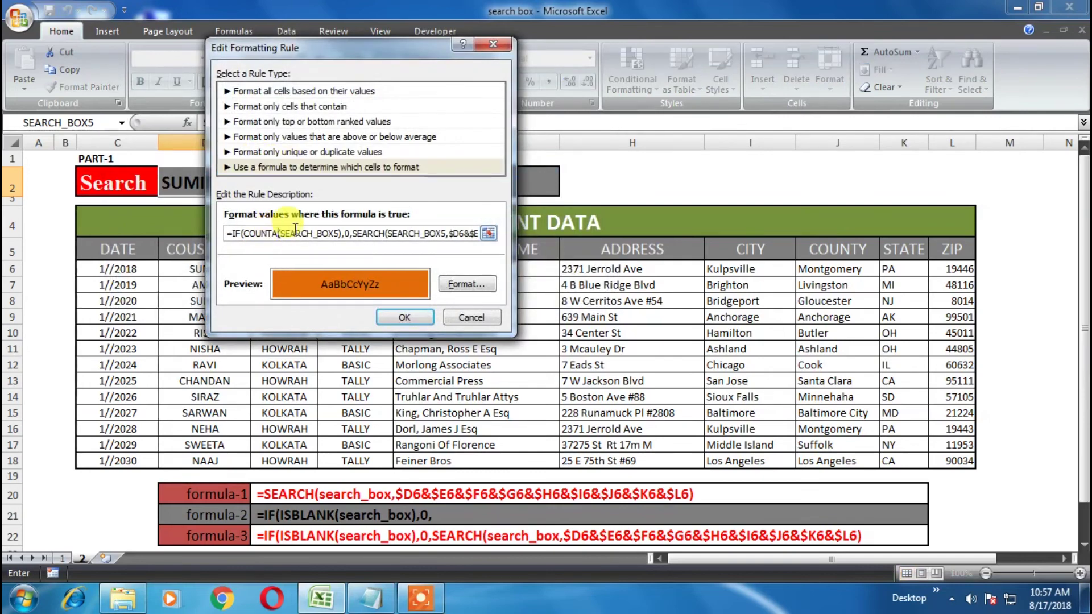
pyautogui.press('Return')
pyautogui.click(570, 288)
pyautogui.click(435, 289)
pyautogui.click(375, 344)
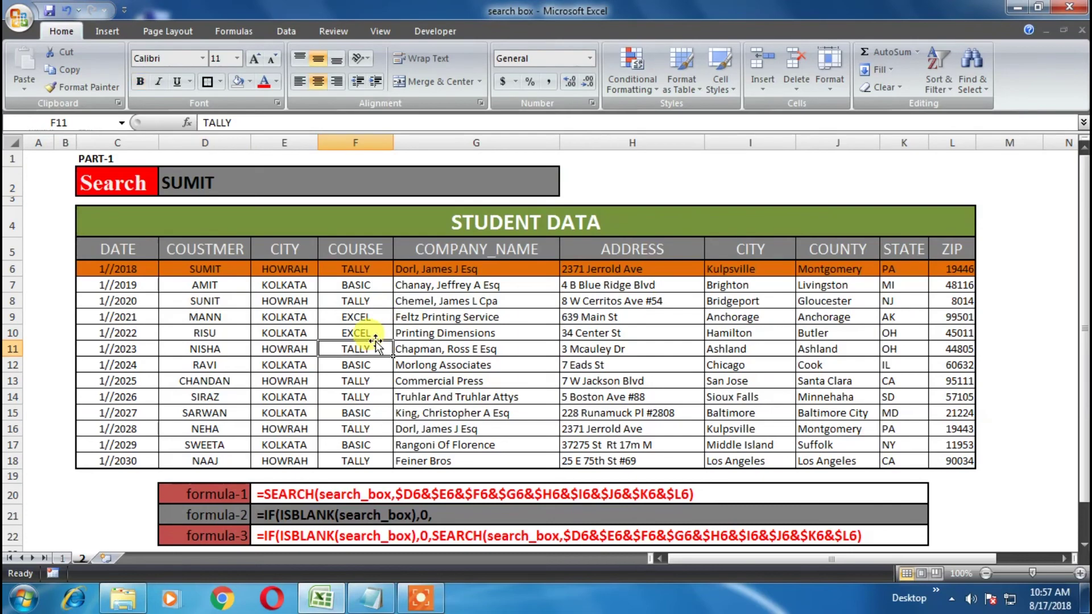
pyautogui.click(199, 179)
# Step: Replace SUMIT with HOWRAH in the Search box and check formula-3 in row 22
pyautogui.doubleClick(228, 176)
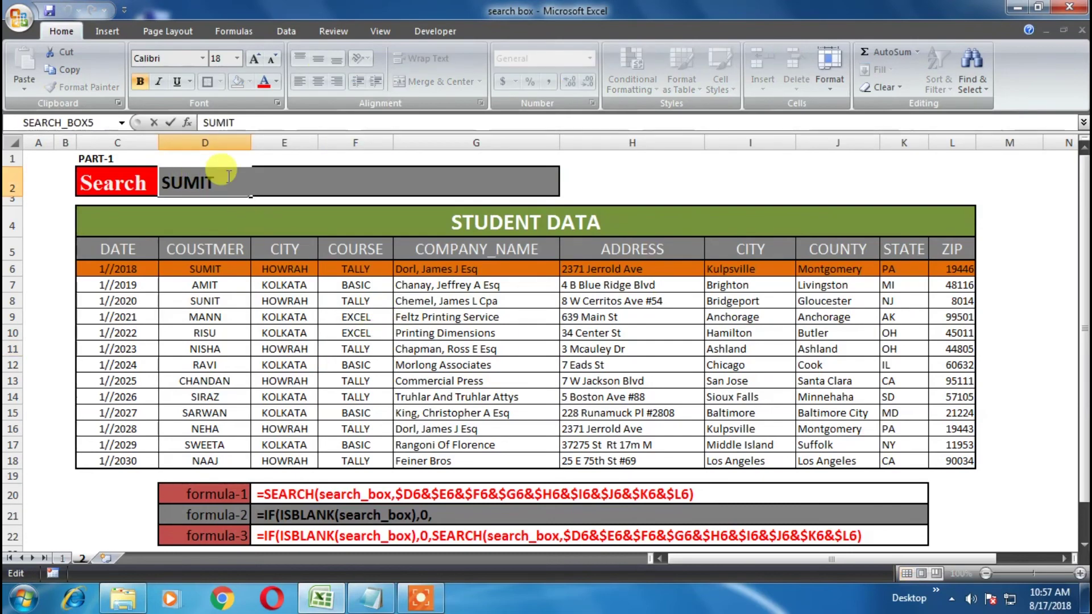
pyautogui.moveTo(228, 177); pyautogui.dragTo(94, 168)
pyautogui.write('HOWRAH')
pyautogui.press('Return')
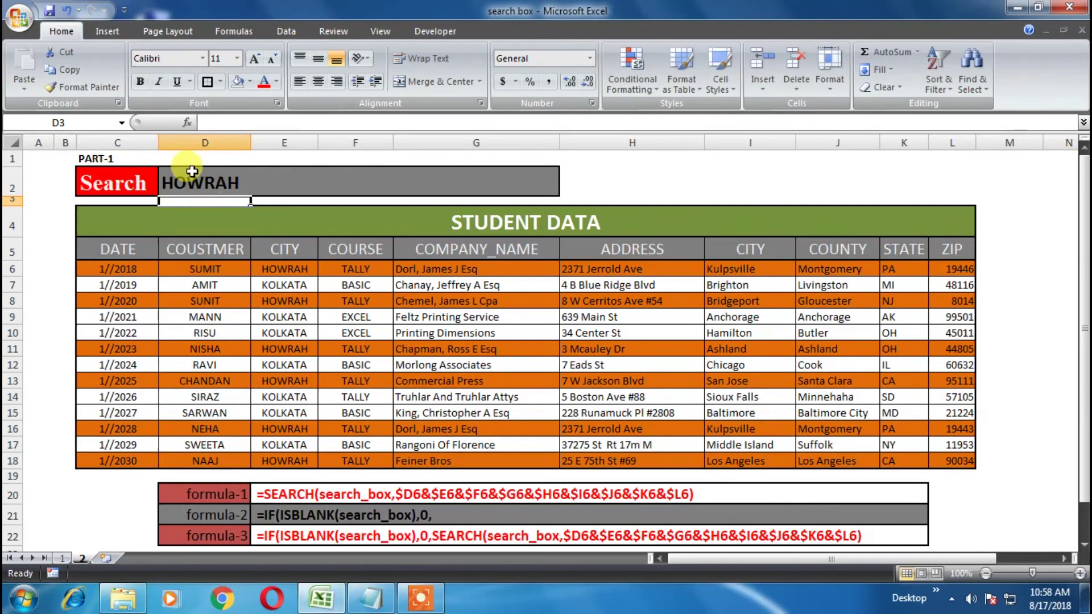
pyautogui.click(192, 171)
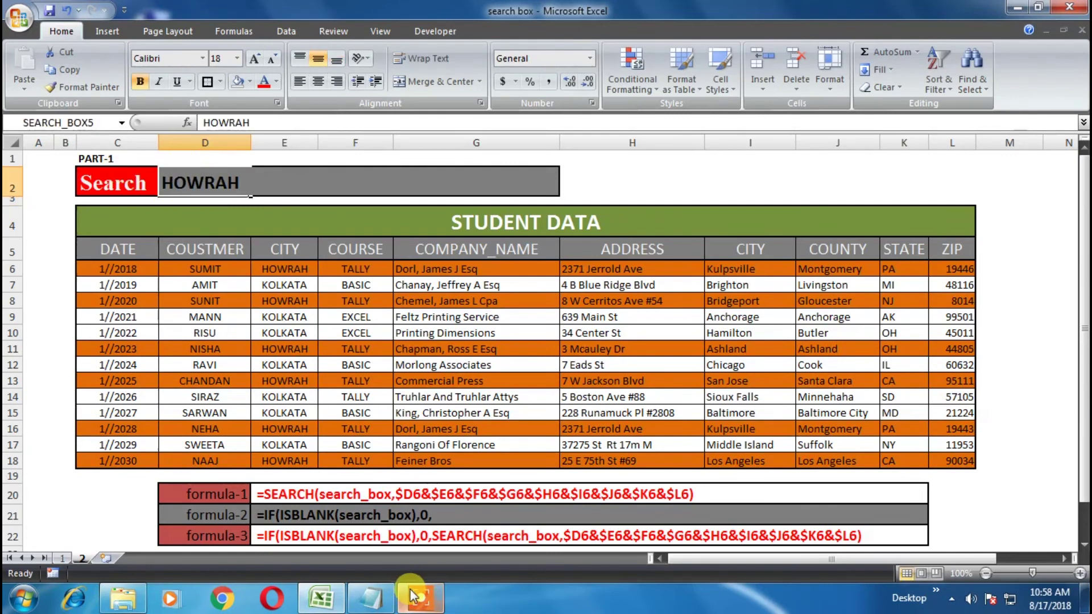
pyautogui.click(410, 537)
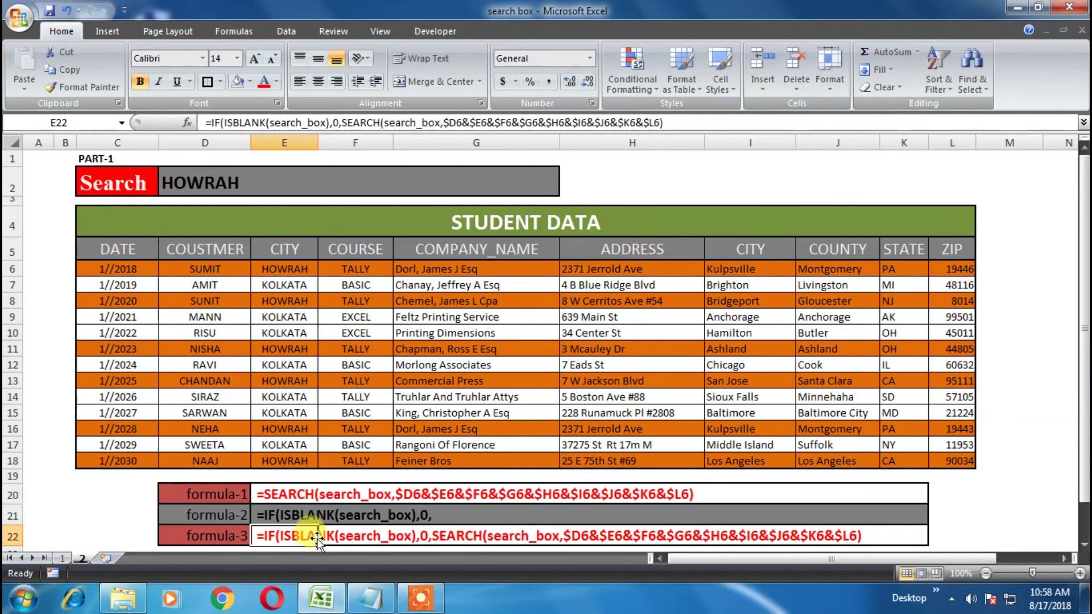
pyautogui.click(184, 186)
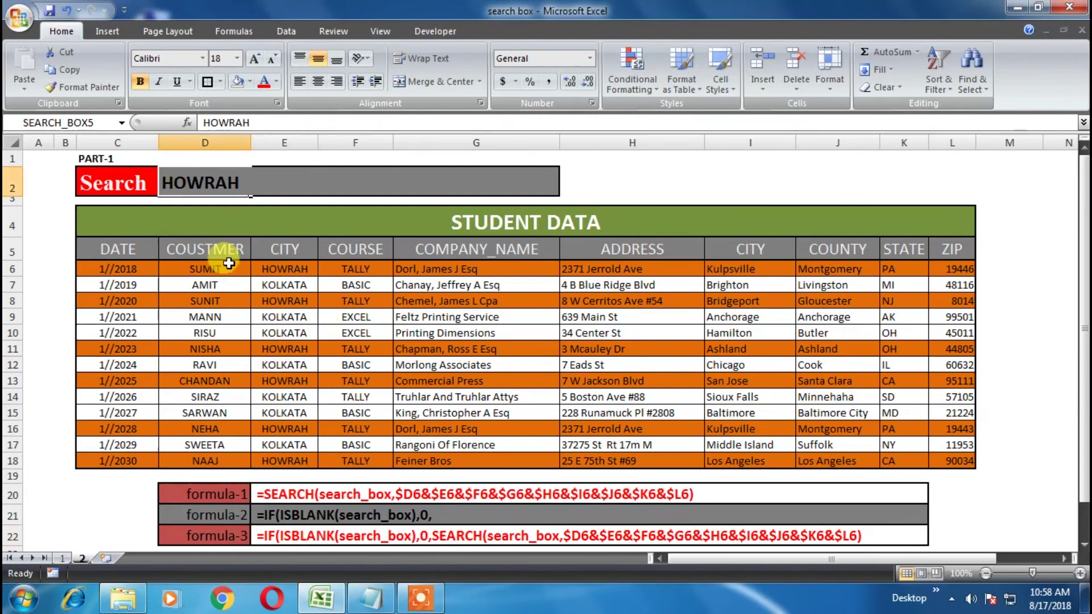